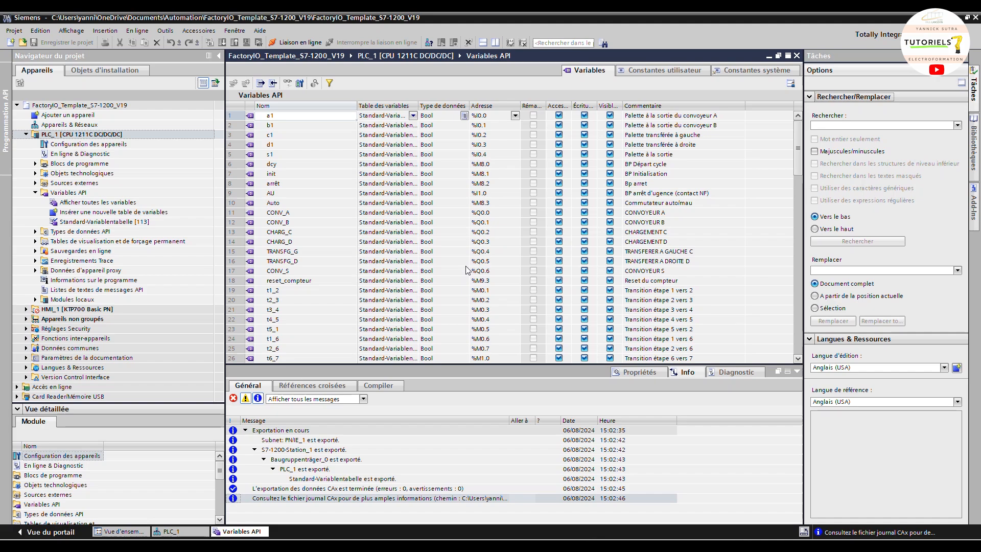
Open the devices and networks view, and export PLC_1's CAx data as the AutomationML file FactoryIO_Template_S7-1200_V19.aml
{"action": "left_click", "coordinate": [94, 136]}
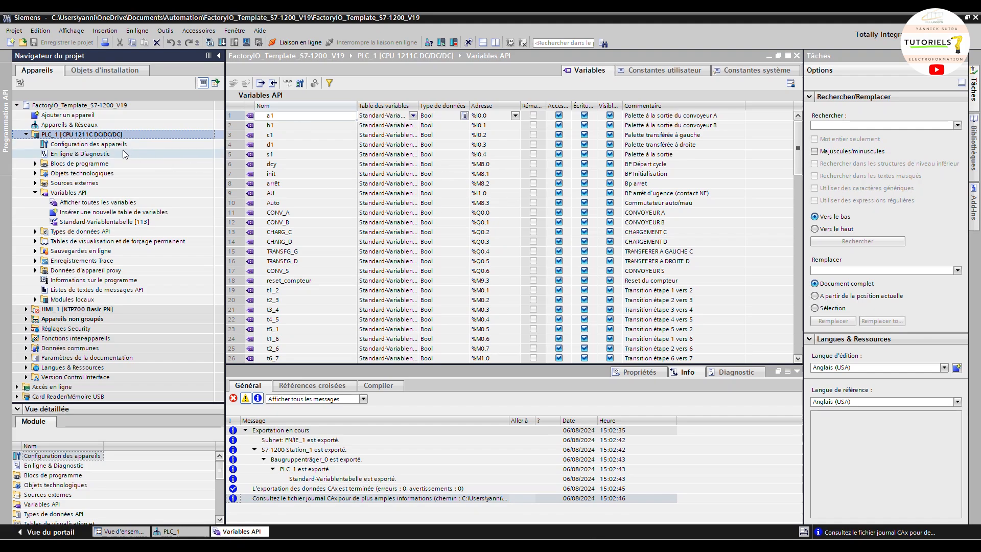
{"action": "left_click", "coordinate": [87, 125]}
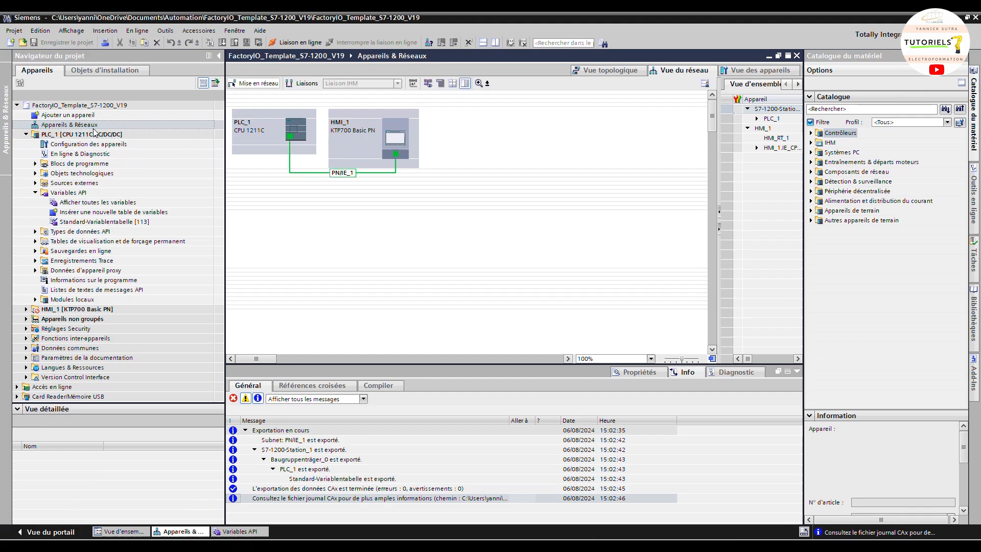
{"action": "left_click", "coordinate": [94, 134]}
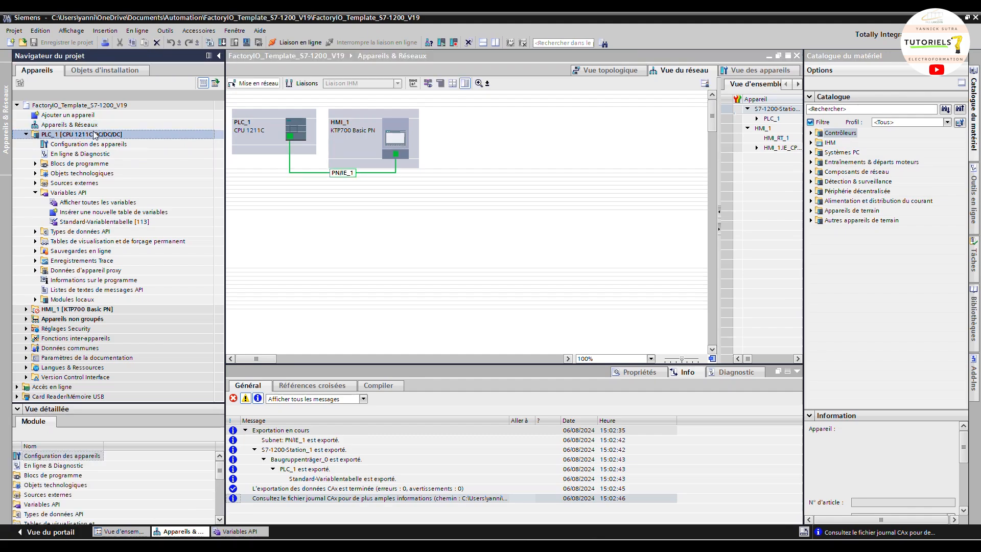
{"action": "right_click", "coordinate": [95, 135]}
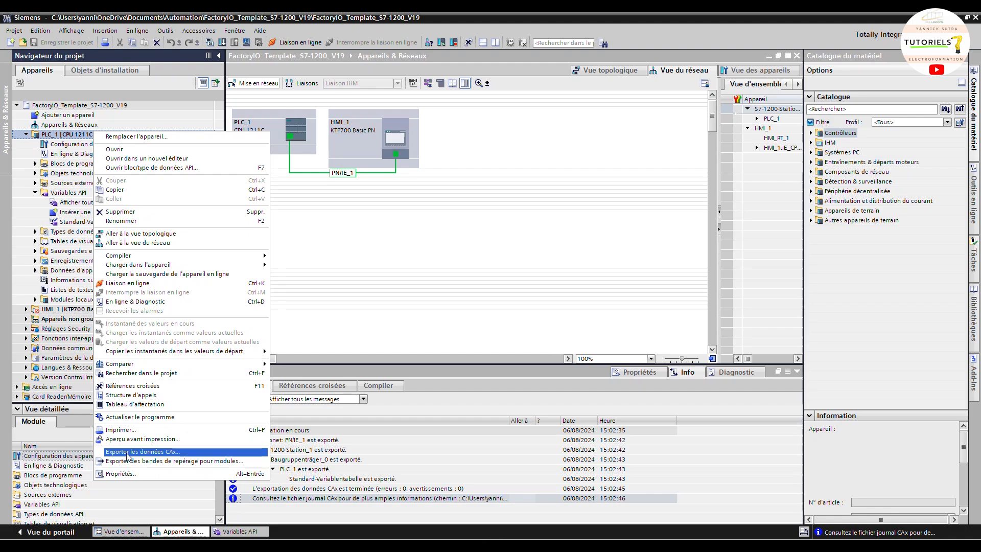
{"action": "left_click", "coordinate": [180, 453]}
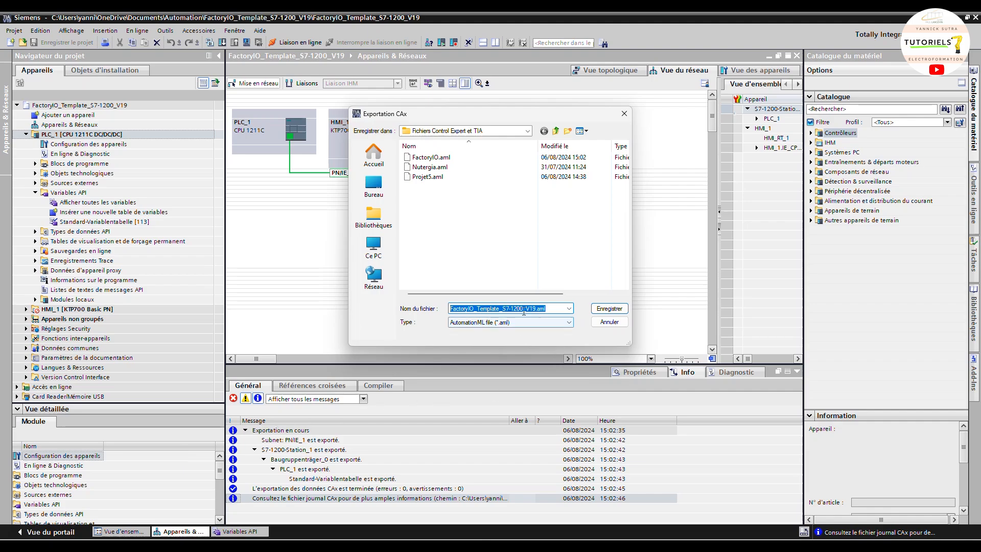
{"action": "left_click", "coordinate": [599, 309]}
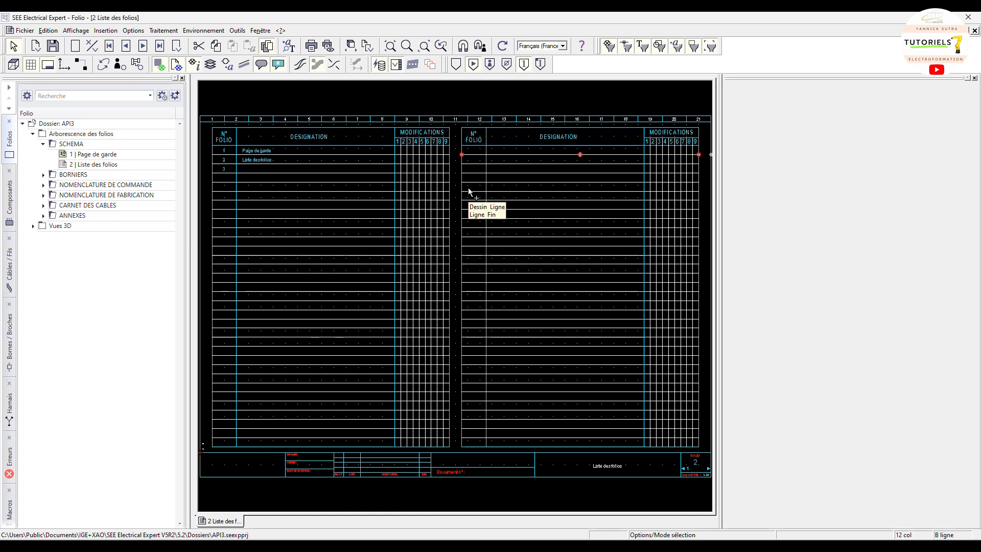
Switch to SEE Electrical Expert and open the PLC I/O assistant (Assistant pour E/S automates) for the API3 project
{"action": "left_click", "coordinate": [474, 173]}
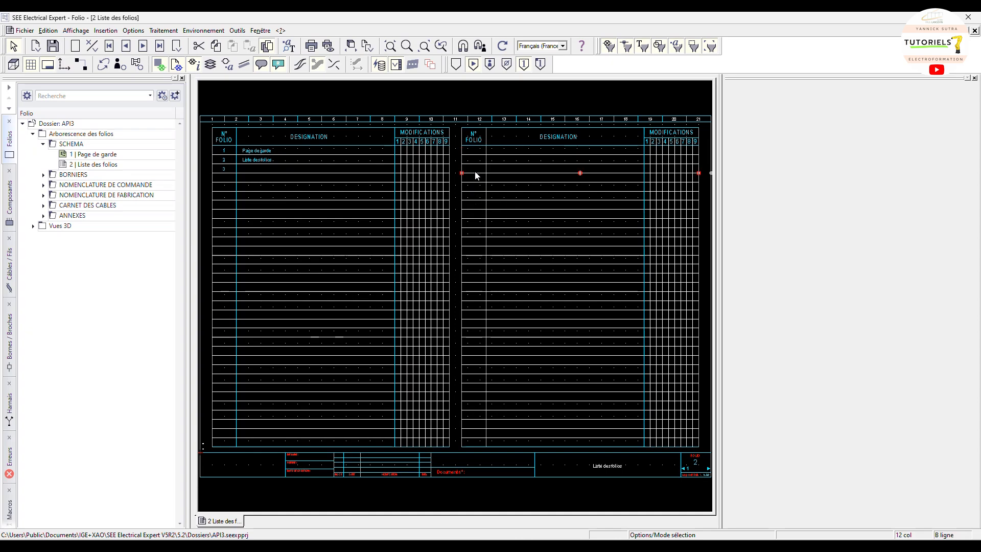
{"action": "left_click", "coordinate": [374, 155]}
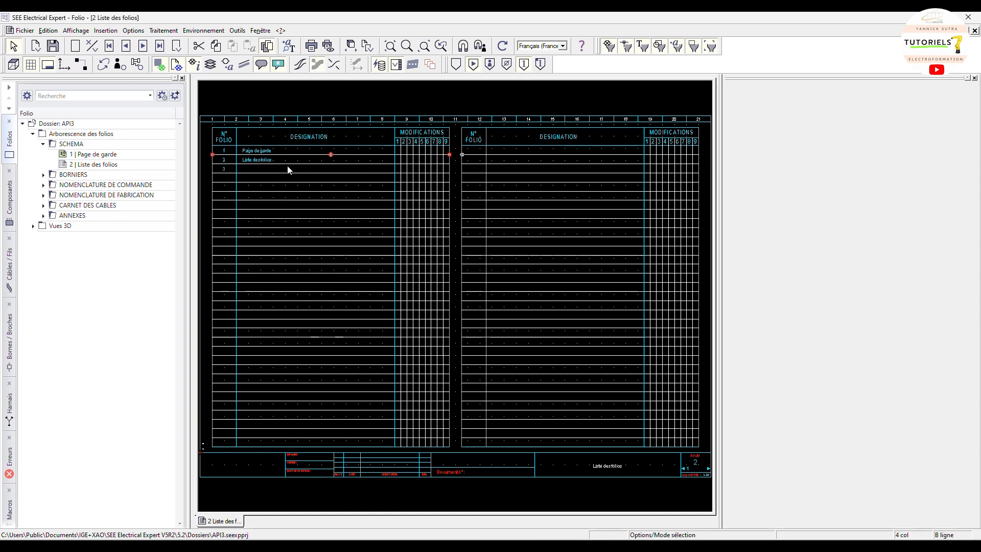
{"action": "left_click", "coordinate": [162, 32]}
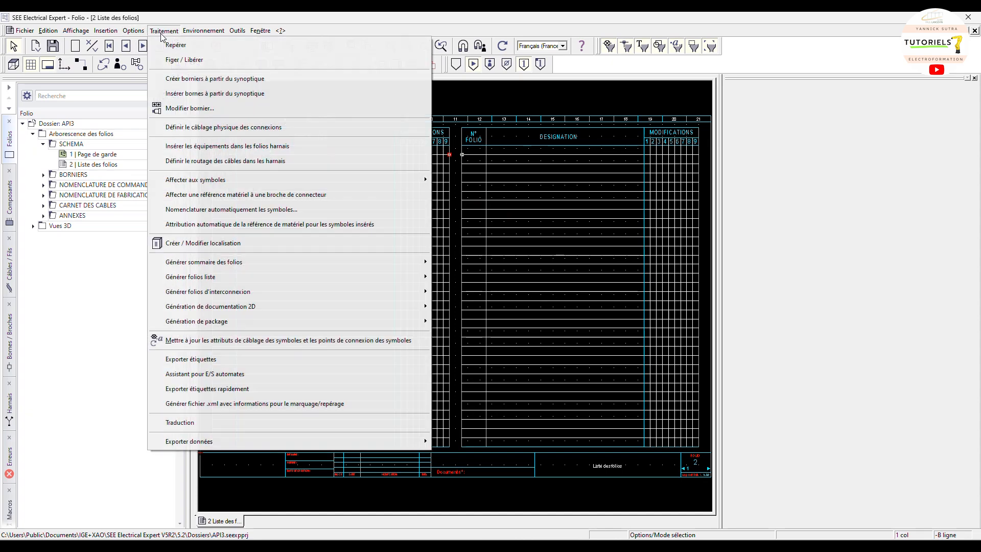
{"action": "left_click", "coordinate": [209, 376]}
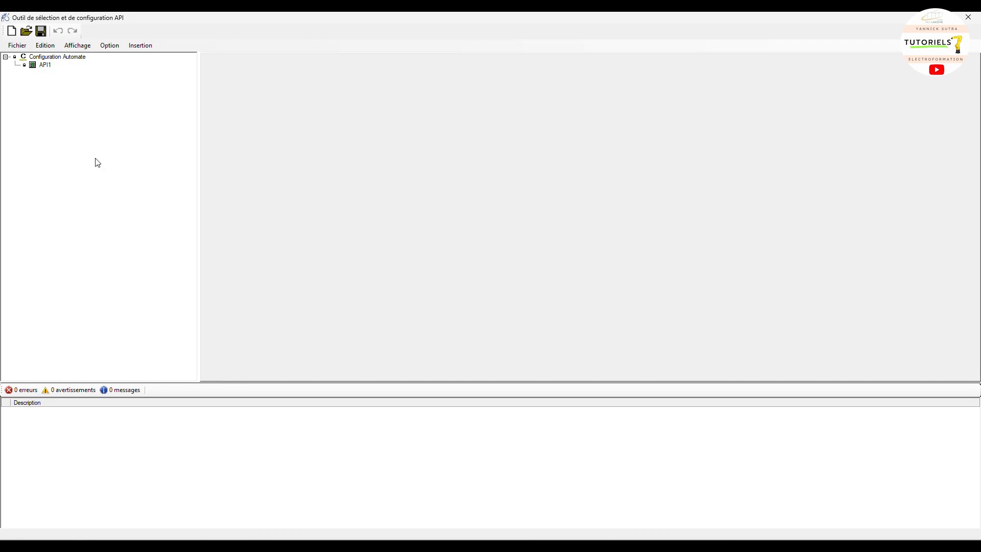
Start a PLC configuration import and choose the Siemens TIA Portal aml format
{"action": "left_click", "coordinate": [17, 46]}
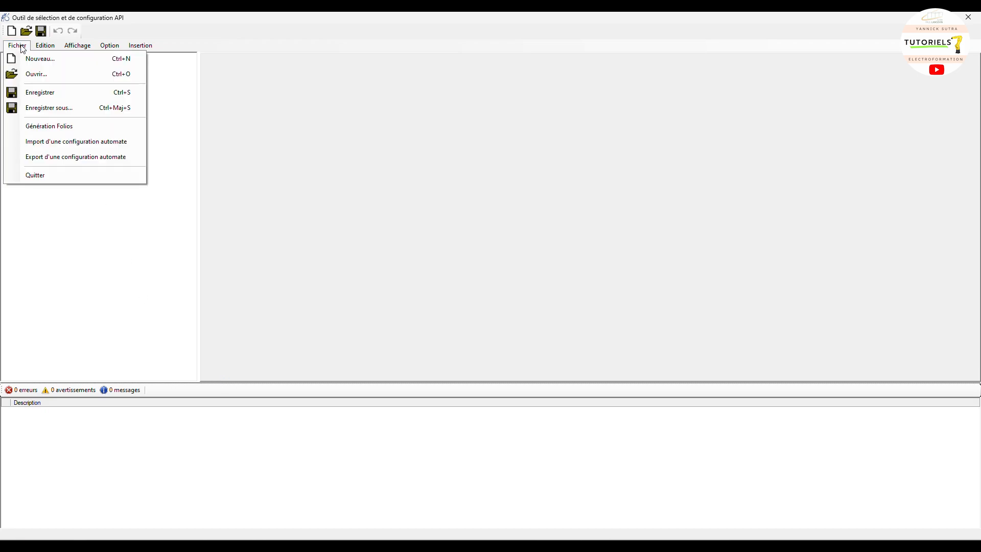
{"action": "left_click", "coordinate": [46, 143]}
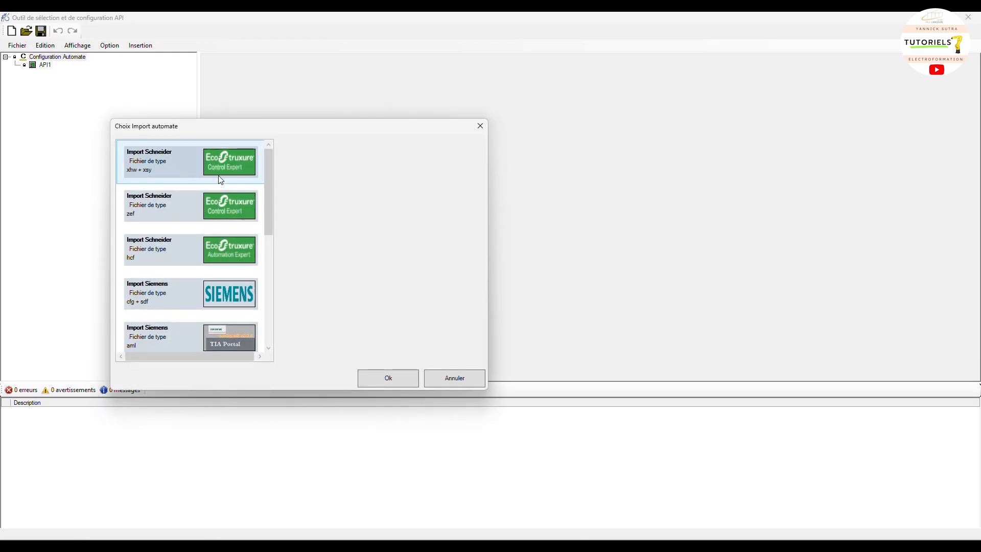
{"action": "left_click_drag", "start_coordinate": [268, 212], "coordinate": [268, 270]}
{"action": "scroll", "coordinate": [241, 190], "scroll_direction": "up", "scroll_amount": 2}
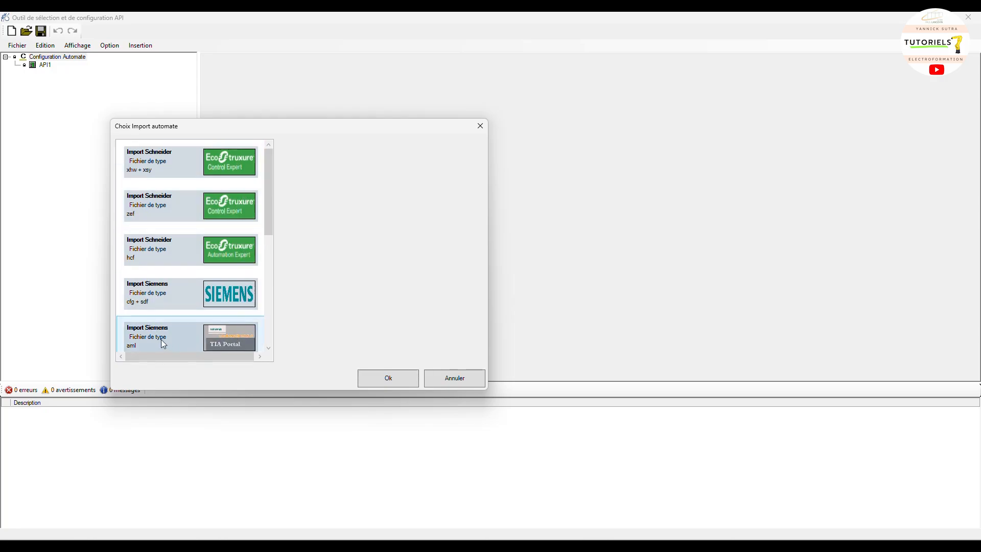
{"action": "left_click", "coordinate": [227, 343]}
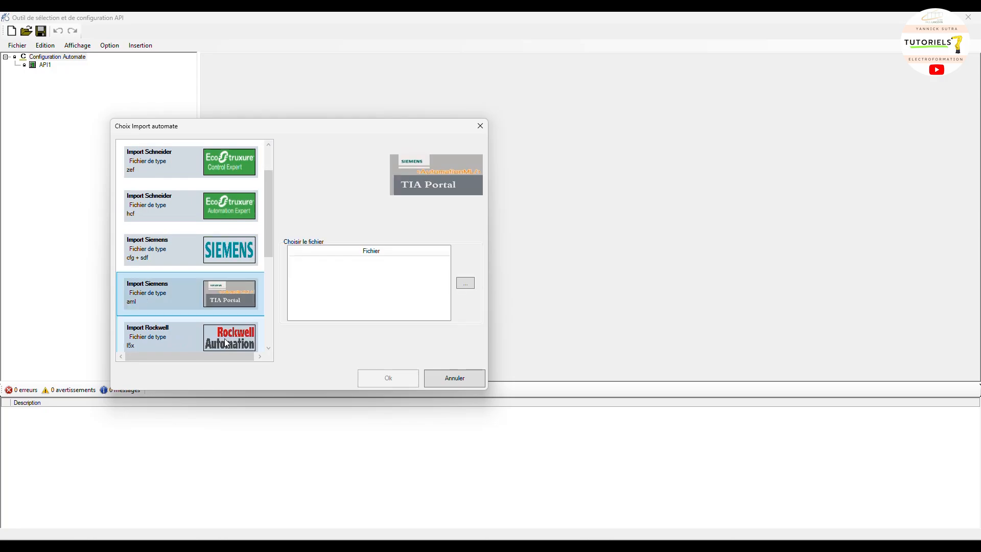
Choose Nutergia.aml from the Fichiers Control Expert et TIA folder as the import file and run the import
{"action": "left_click", "coordinate": [464, 286]}
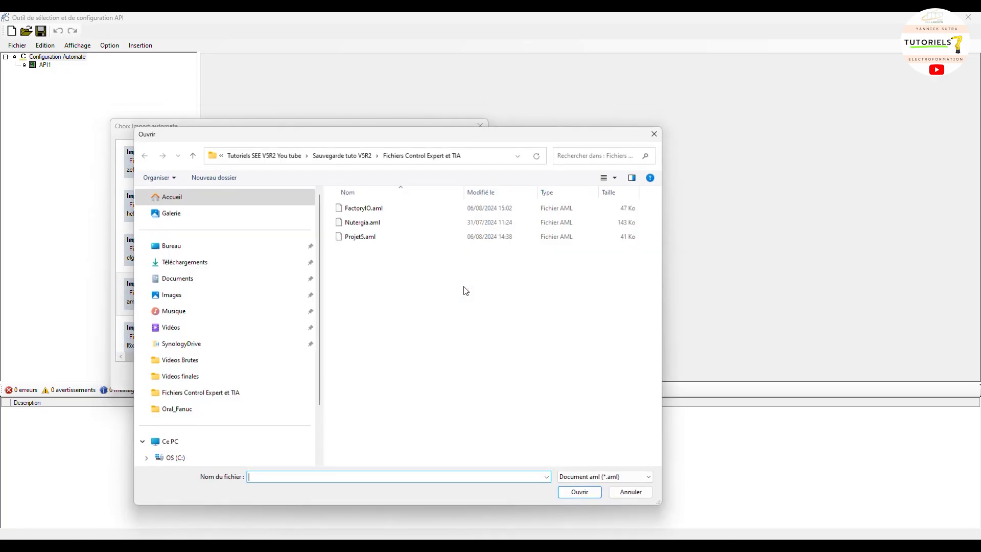
{"action": "left_click", "coordinate": [366, 225]}
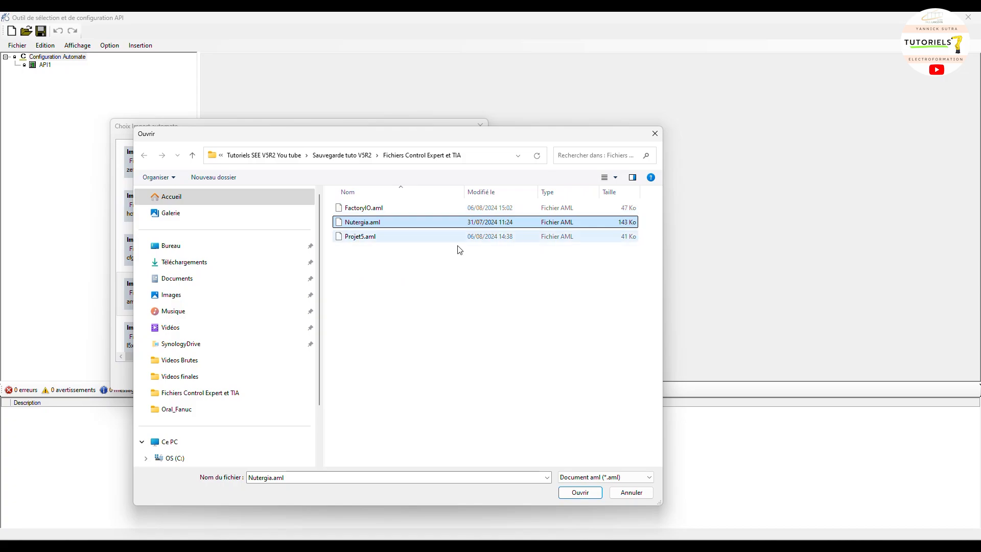
{"action": "left_click", "coordinate": [580, 492]}
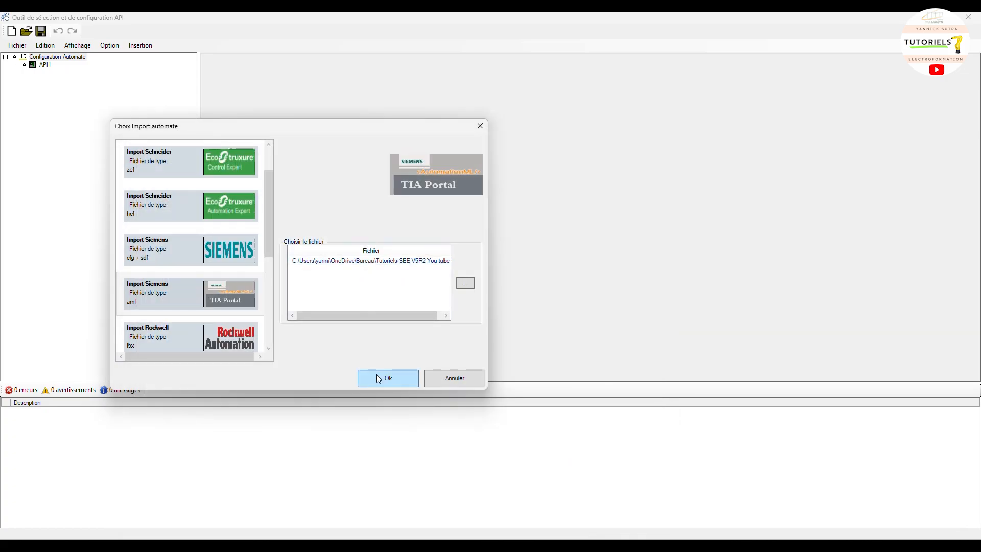
{"action": "left_click", "coordinate": [378, 378]}
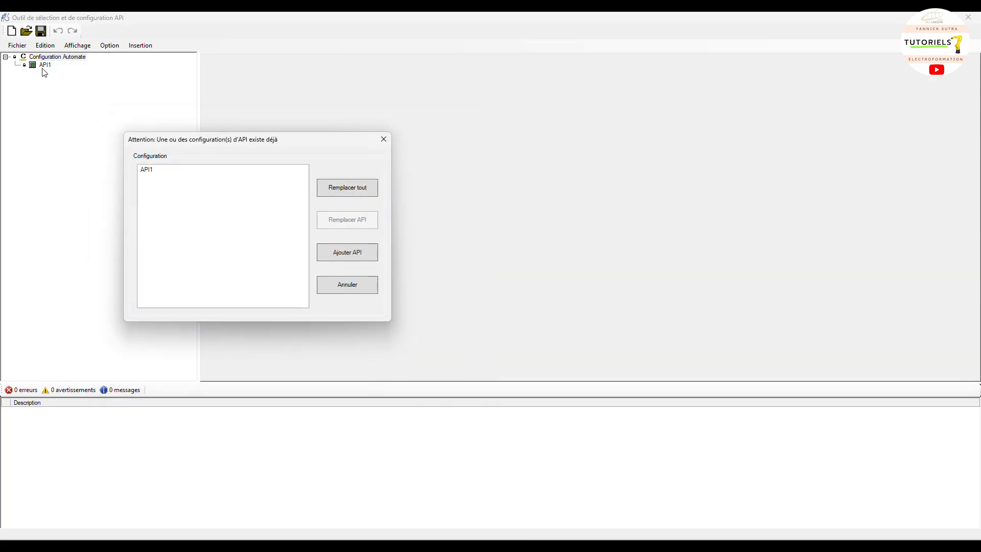
Replace all existing PLC configurations, including API1, with the imported one and accept erasing the existing hardware configuration
{"action": "left_click", "coordinate": [153, 170]}
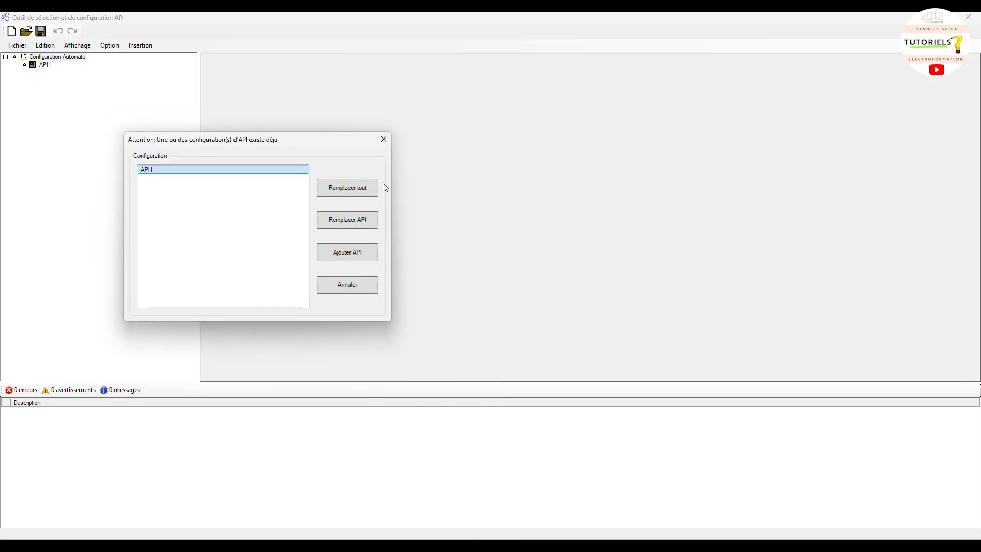
{"action": "left_click", "coordinate": [357, 187]}
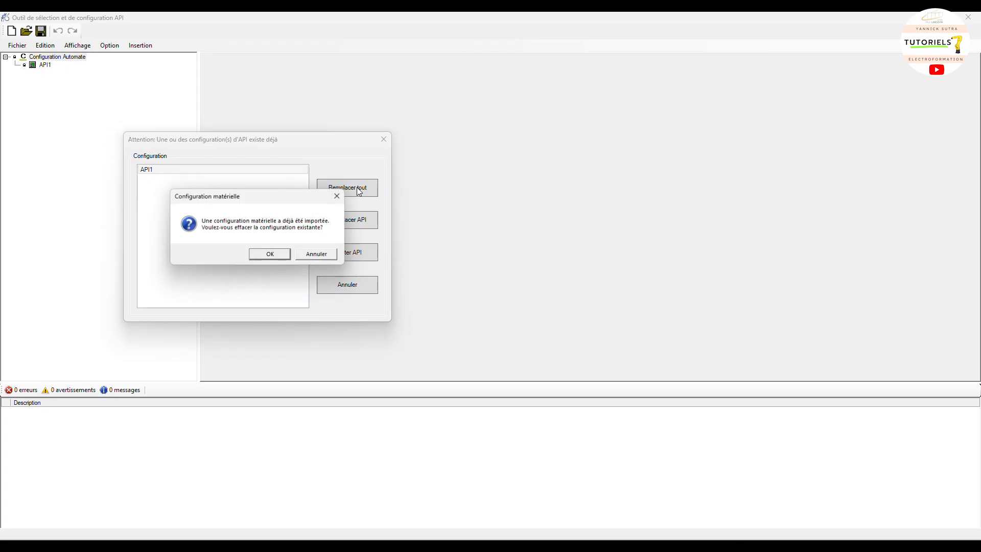
{"action": "left_click", "coordinate": [269, 256]}
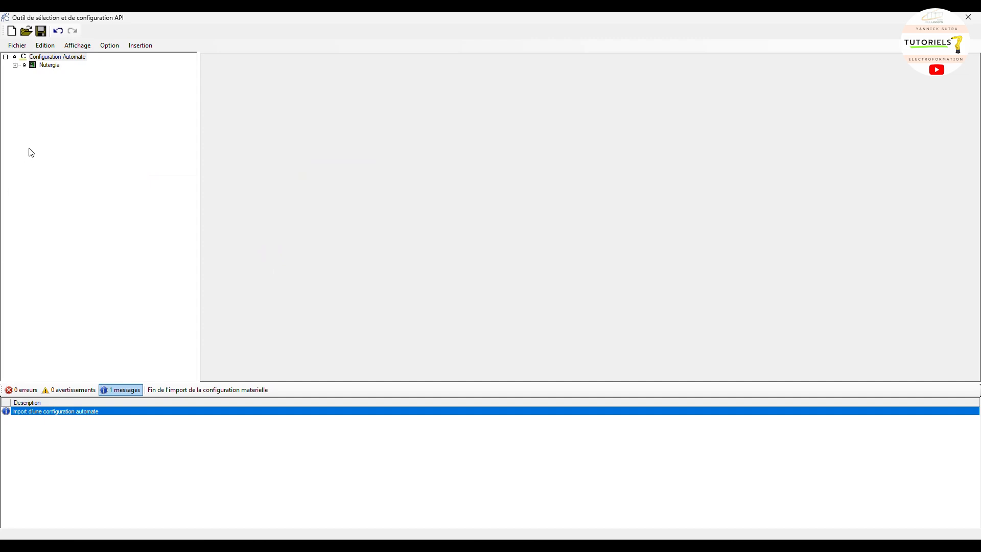
Expand the Nutergia PLC down to Châssis_0 and examine the channels of the F-DI and F-DQ safety modules
{"action": "left_click", "coordinate": [15, 66]}
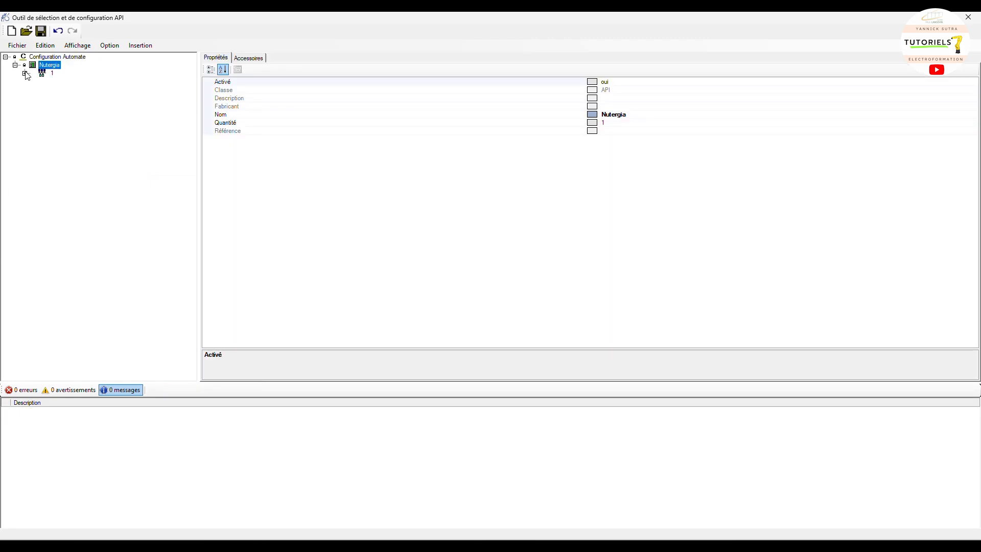
{"action": "left_click", "coordinate": [25, 73]}
{"action": "left_click", "coordinate": [35, 82]}
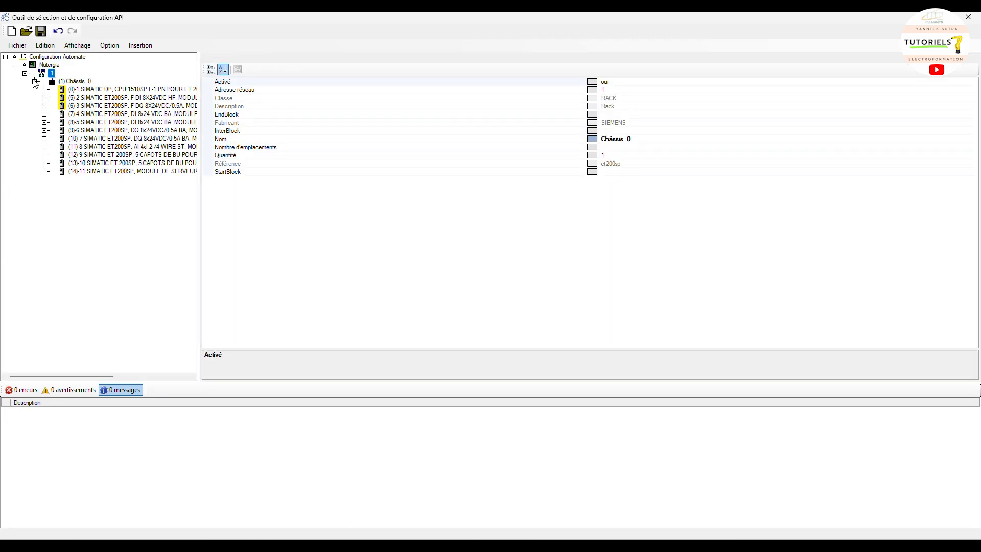
{"action": "left_click", "coordinate": [66, 97]}
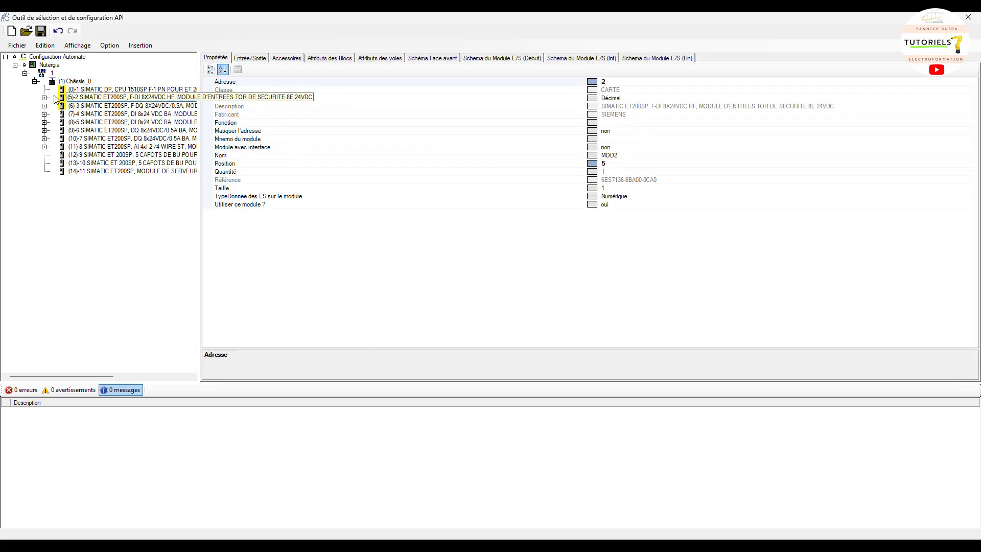
{"action": "left_click", "coordinate": [45, 98]}
{"action": "left_click", "coordinate": [101, 107]}
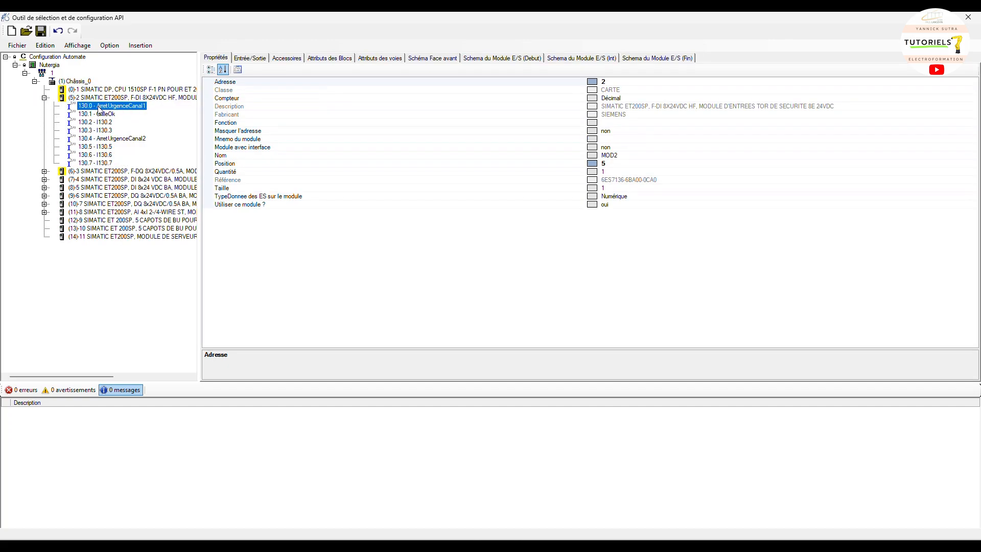
{"action": "left_click", "coordinate": [44, 171]}
{"action": "left_click", "coordinate": [100, 179]}
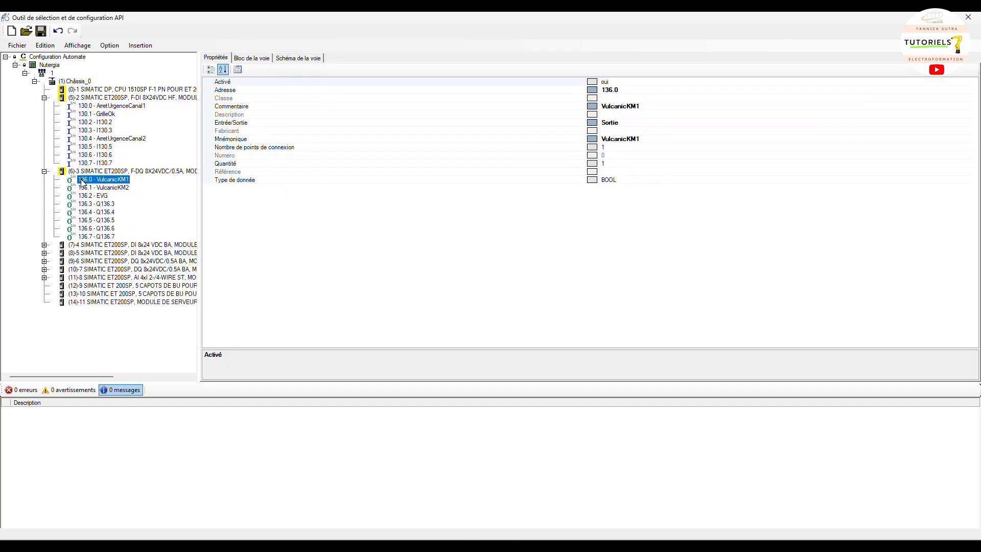
{"action": "left_click", "coordinate": [100, 187]}
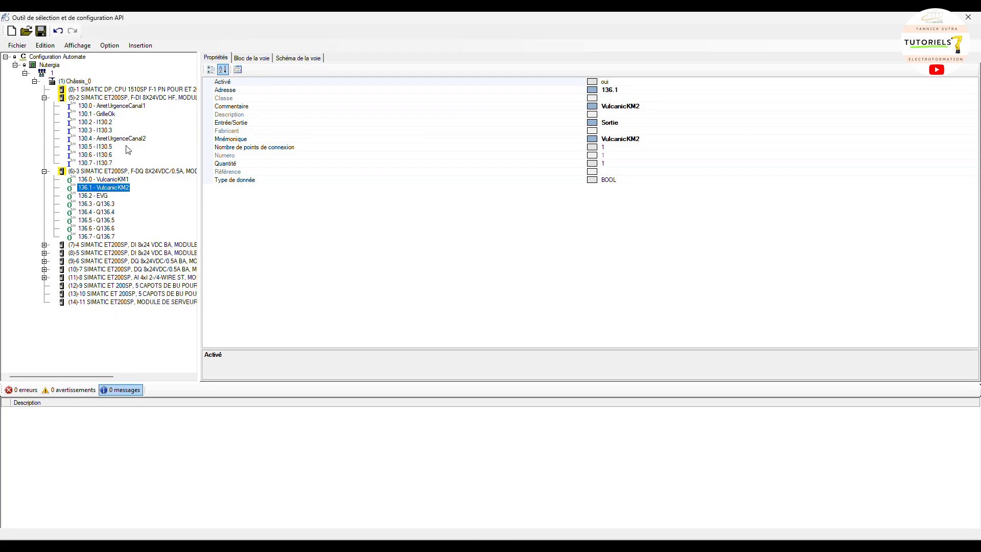
Review the CPU, F-DI and F-DQ module properties, collapse both channel lists, and examine the F-DQ module's input/output table
{"action": "left_click", "coordinate": [129, 98]}
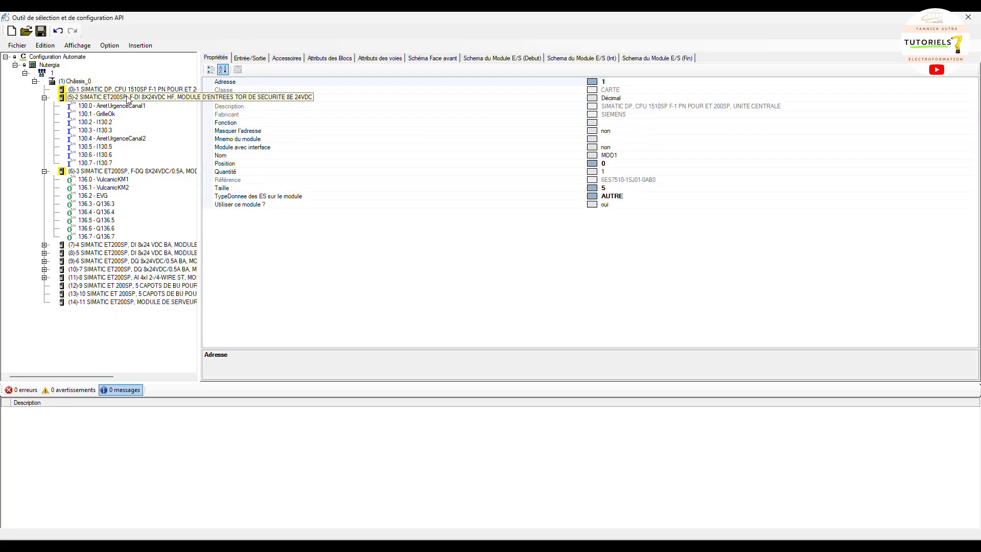
{"action": "left_click", "coordinate": [108, 173]}
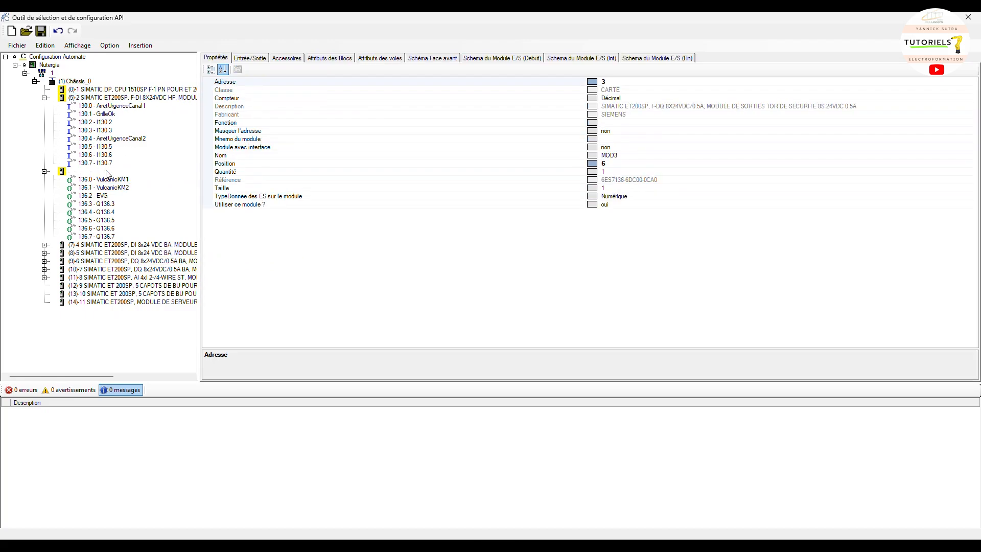
{"action": "left_click", "coordinate": [44, 98]}
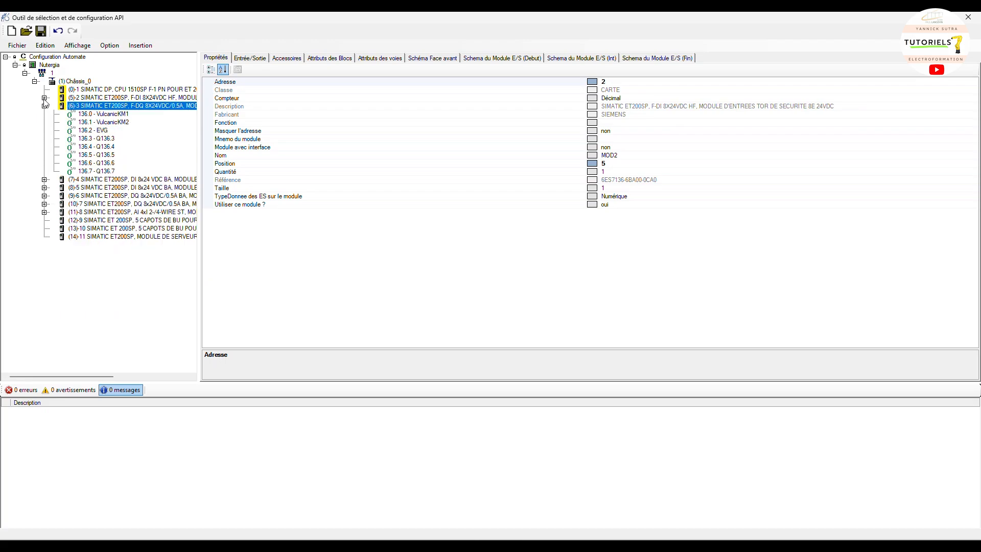
{"action": "left_click", "coordinate": [107, 98]}
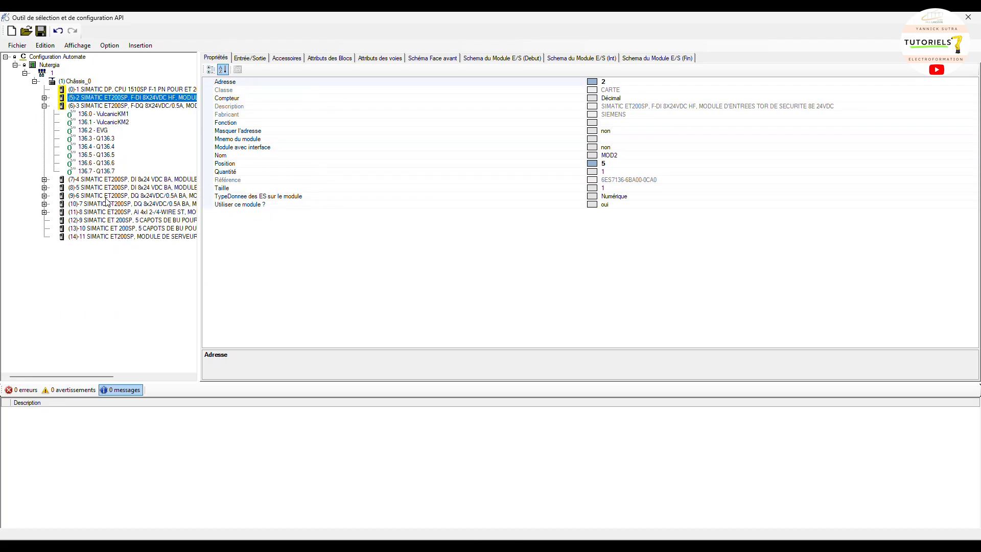
{"action": "left_click", "coordinate": [45, 106]}
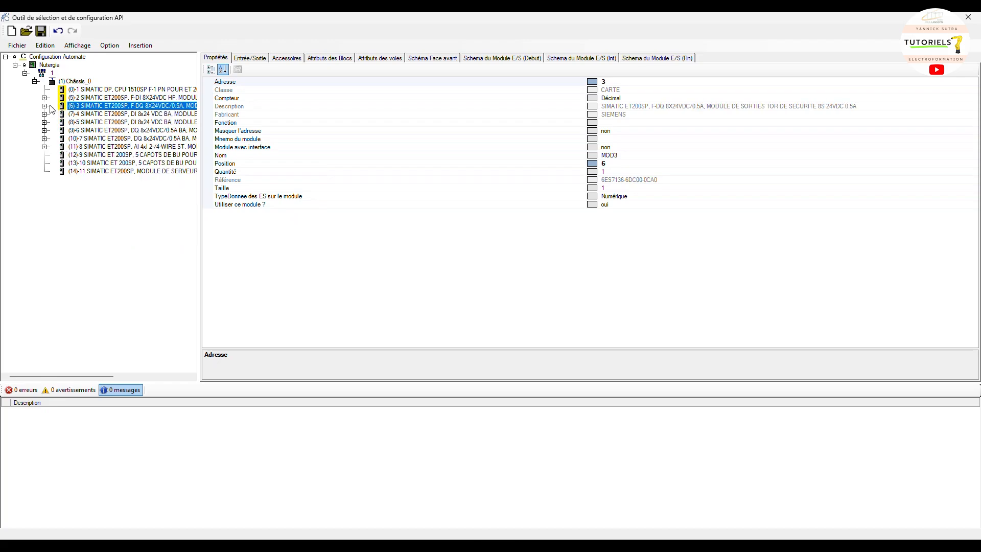
{"action": "left_click", "coordinate": [102, 105]}
{"action": "left_click", "coordinate": [248, 58]}
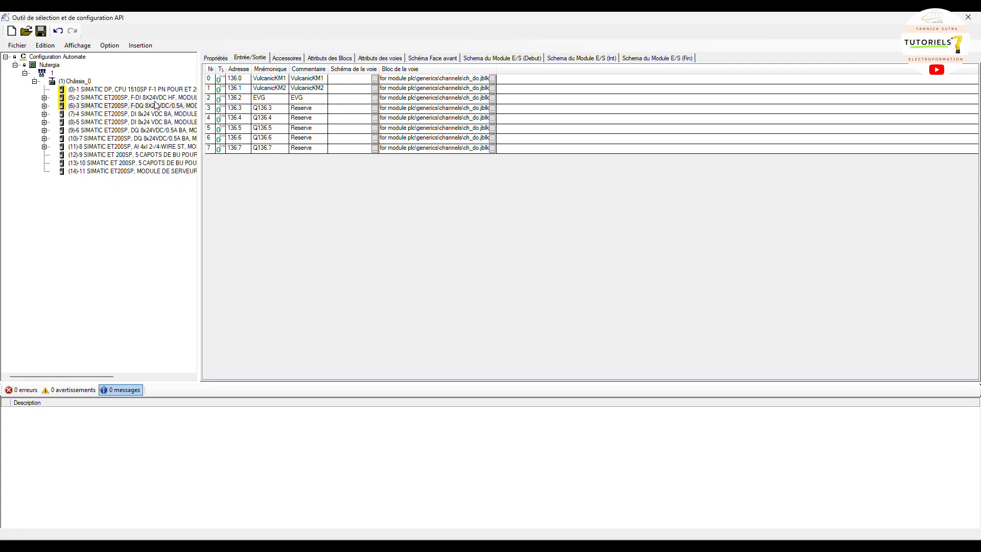
Set the folio generation mode to Génération Slf
{"action": "left_click", "coordinate": [109, 47]}
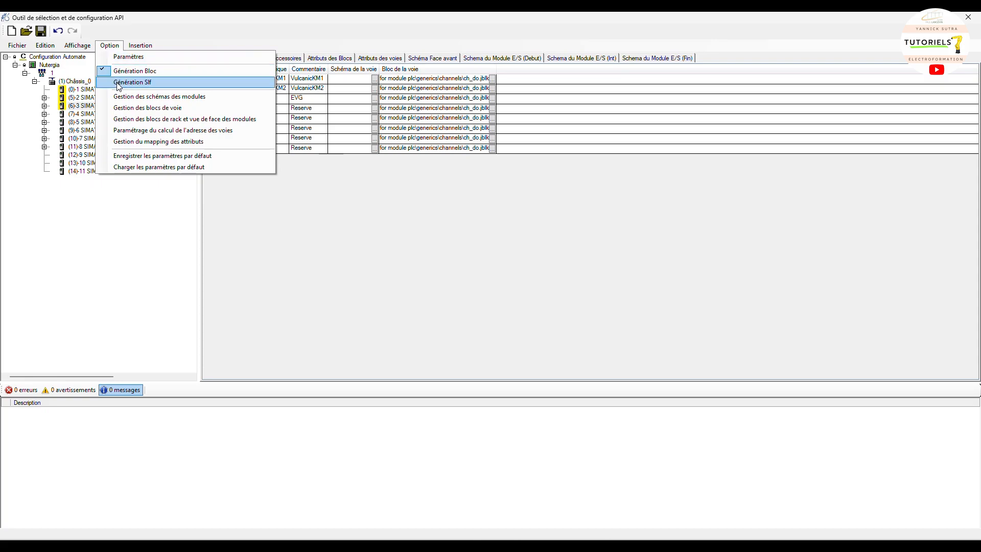
{"action": "left_click", "coordinate": [119, 82]}
{"action": "left_click", "coordinate": [109, 45]}
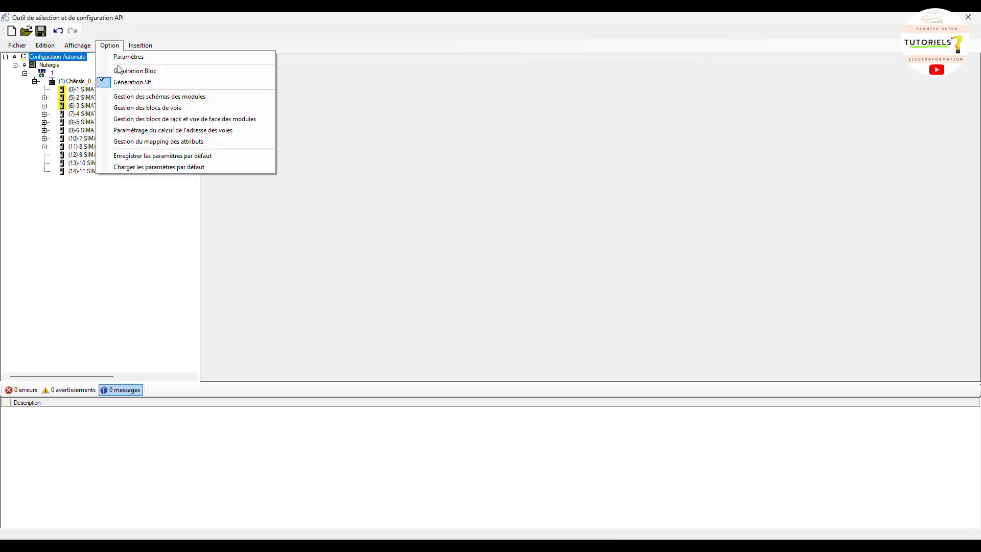
{"action": "left_click", "coordinate": [122, 83]}
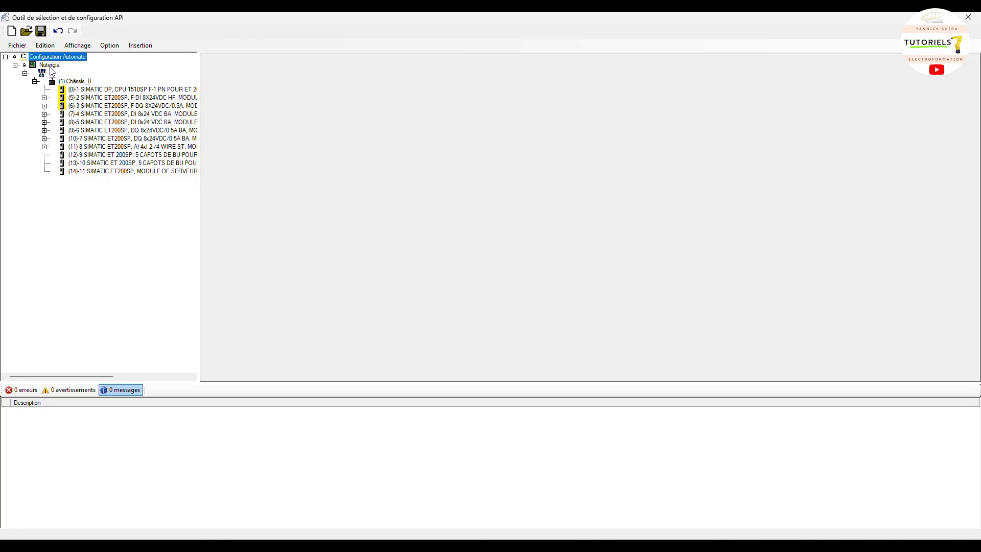
Generate the PLC folios into the SCHEMA group at the end of the list, with location ARM and title block 1
{"action": "left_click", "coordinate": [17, 46]}
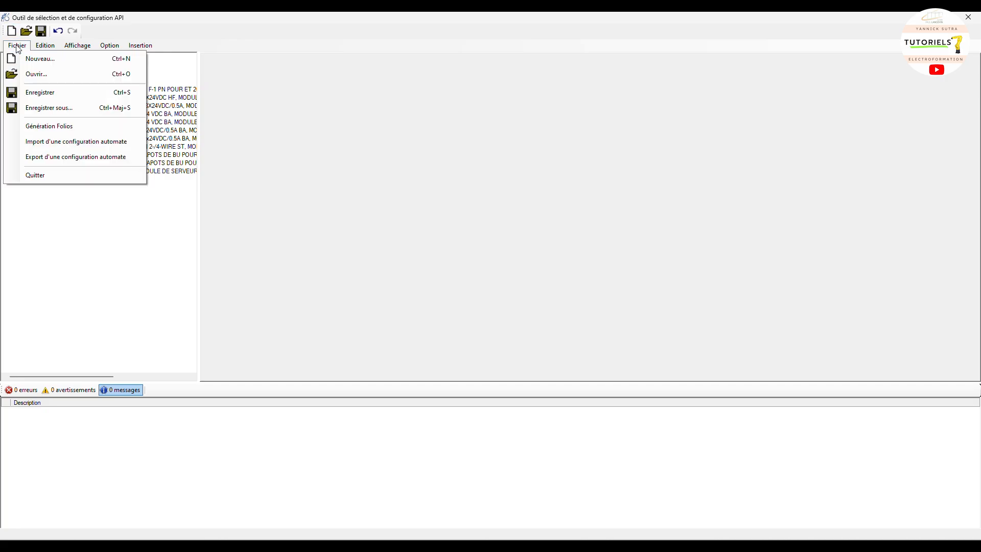
{"action": "left_click", "coordinate": [36, 127]}
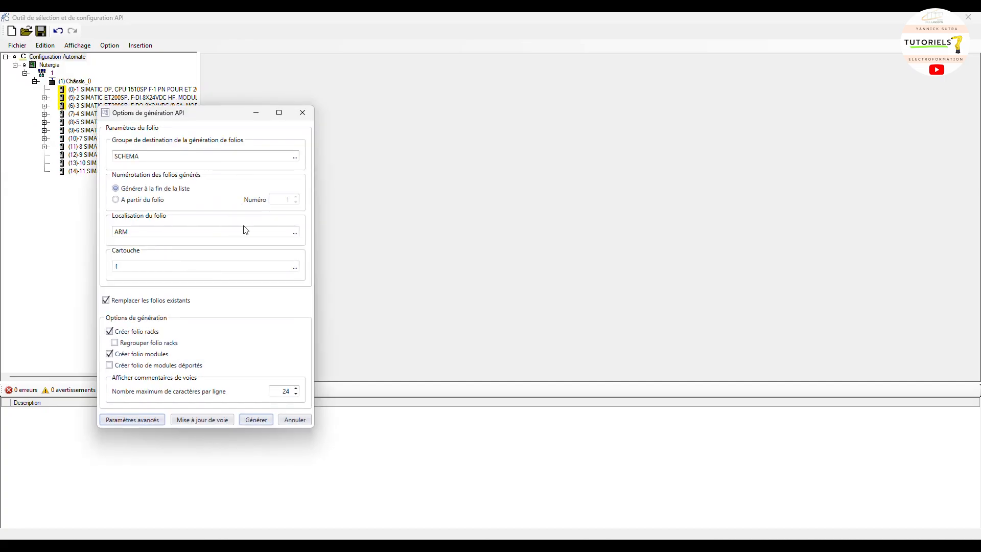
{"action": "left_click", "coordinate": [295, 232]}
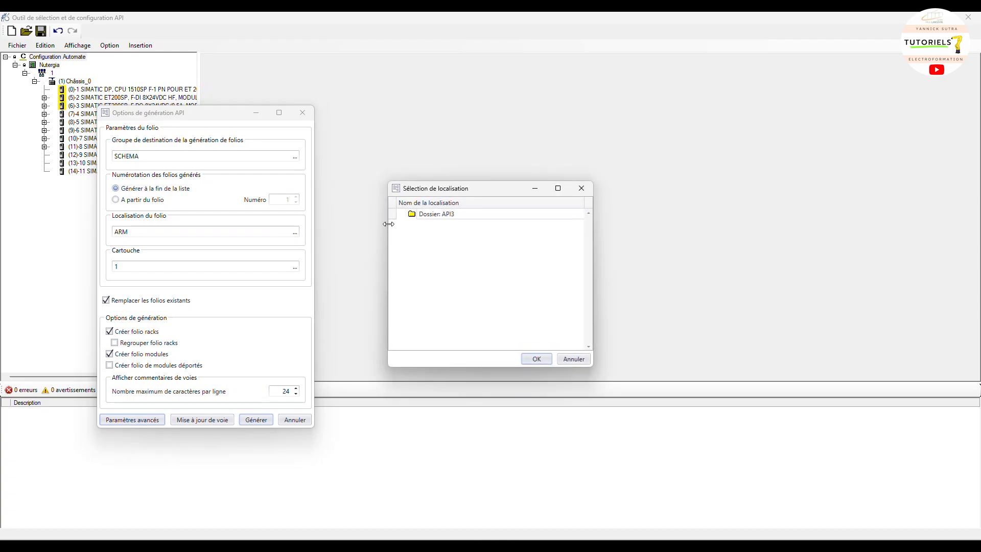
{"action": "left_click", "coordinate": [574, 360]}
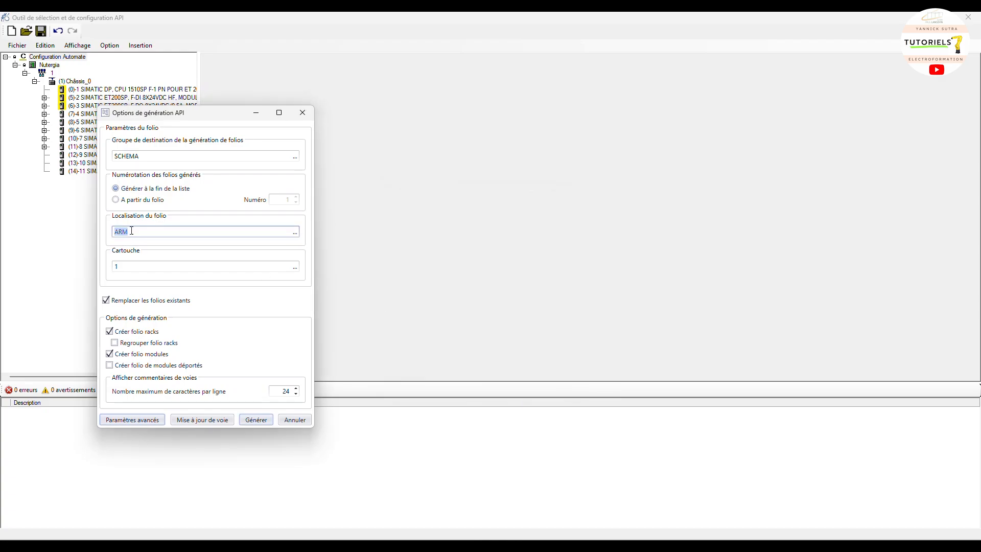
{"action": "left_click", "coordinate": [294, 159]}
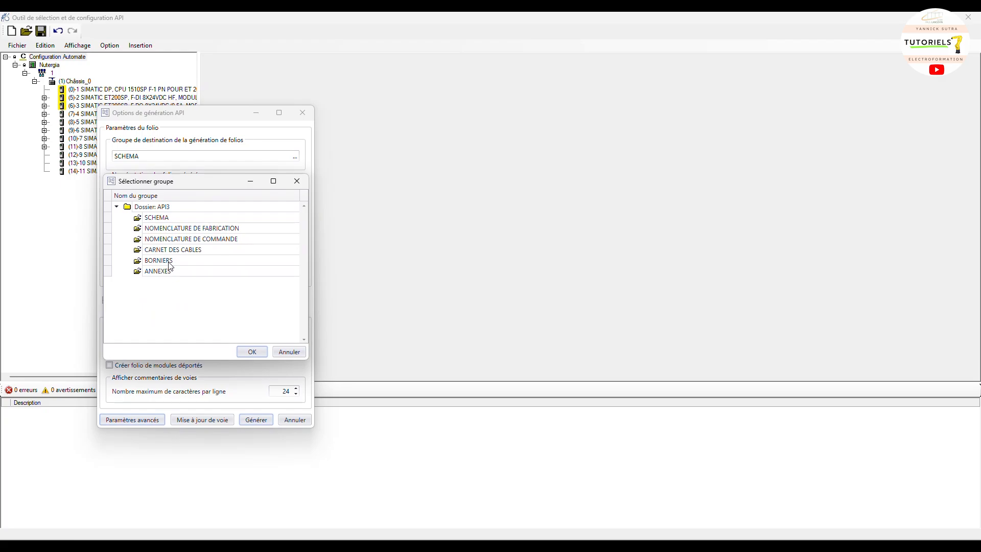
{"action": "left_click", "coordinate": [158, 218]}
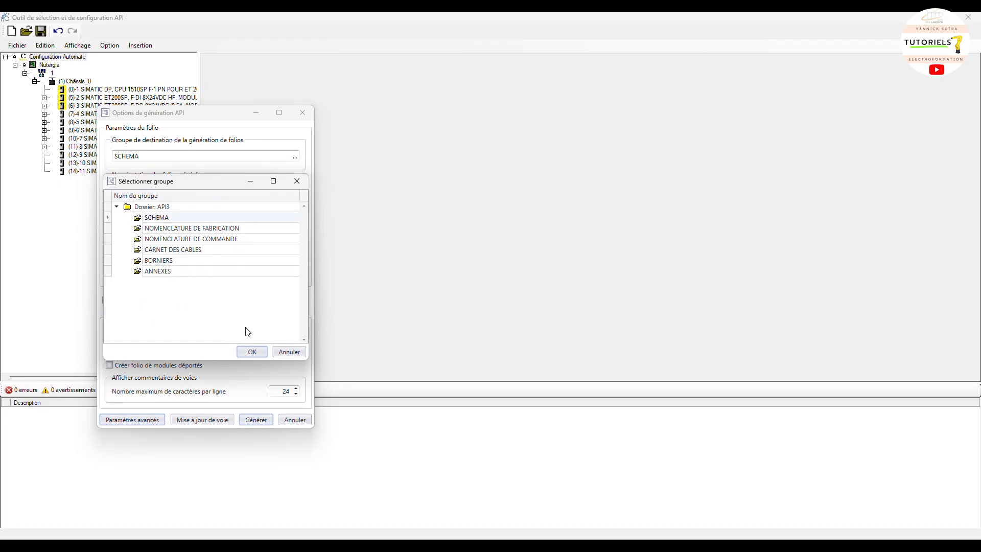
{"action": "left_click", "coordinate": [252, 351]}
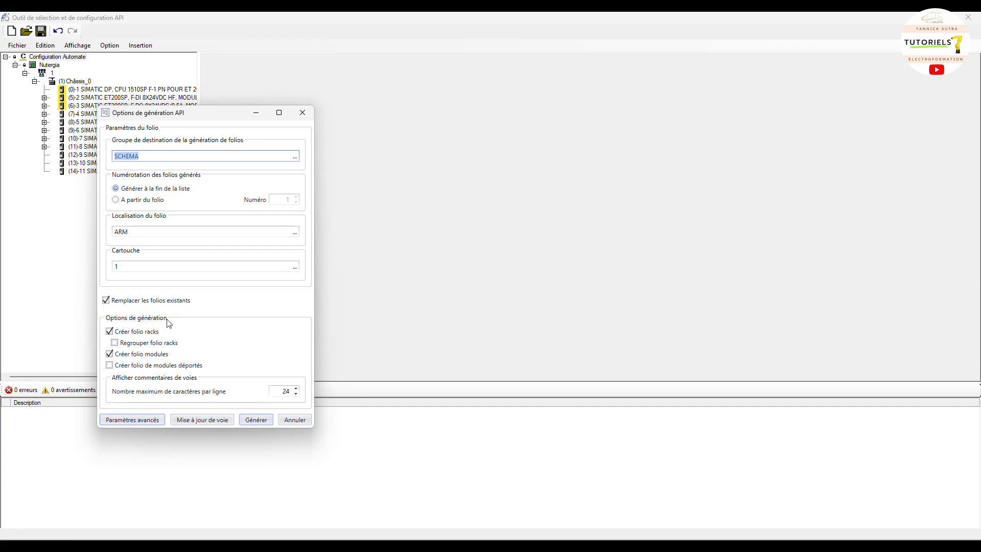
{"action": "left_click", "coordinate": [258, 420]}
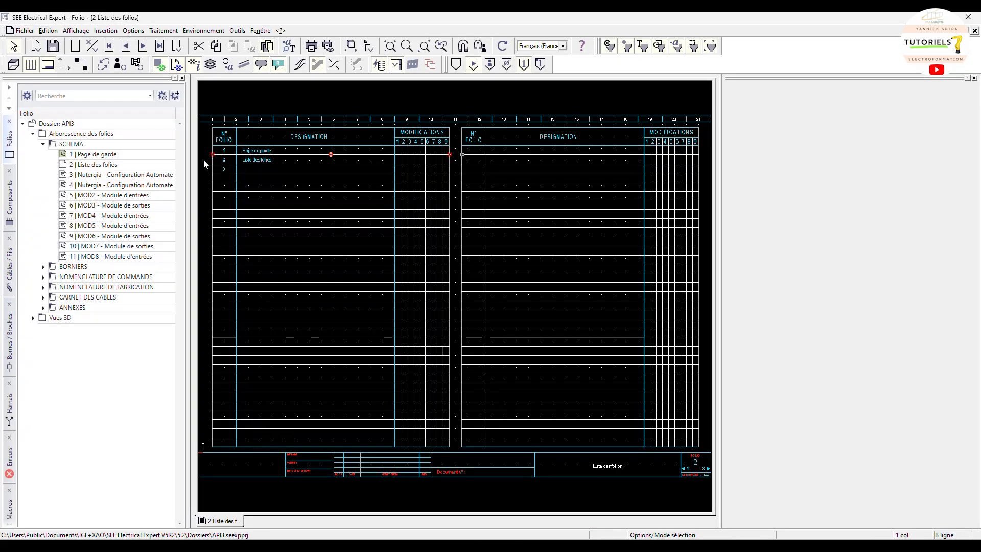
Examine the rack layout and module references on the generated Nutergia - Configuration Automate folios 3 and 4
{"action": "double_click", "coordinate": [139, 176]}
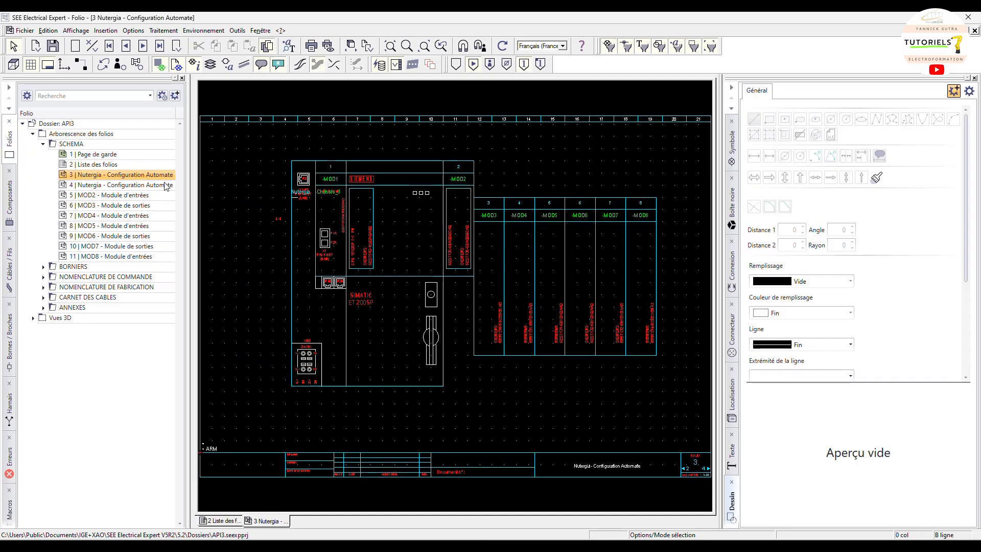
{"action": "scroll", "coordinate": [432, 295], "scroll_direction": "up", "scroll_amount": 2}
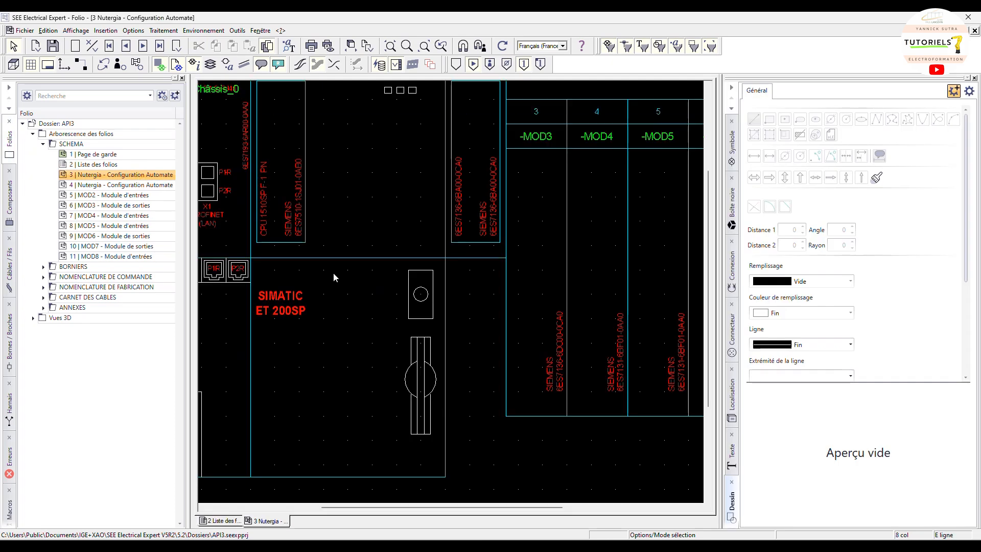
{"action": "scroll", "coordinate": [333, 278], "scroll_direction": "down", "scroll_amount": 2}
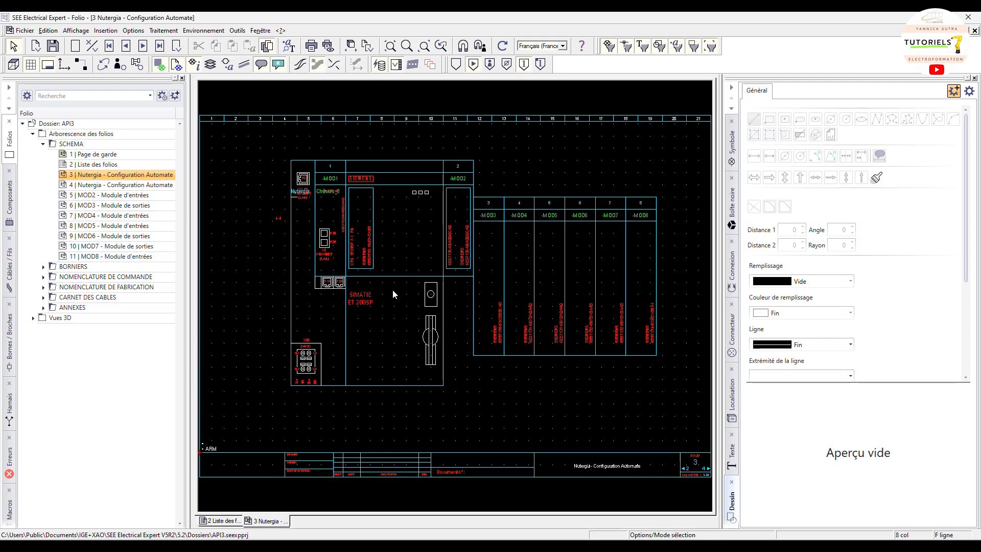
{"action": "scroll", "coordinate": [400, 274], "scroll_direction": "up", "scroll_amount": 2}
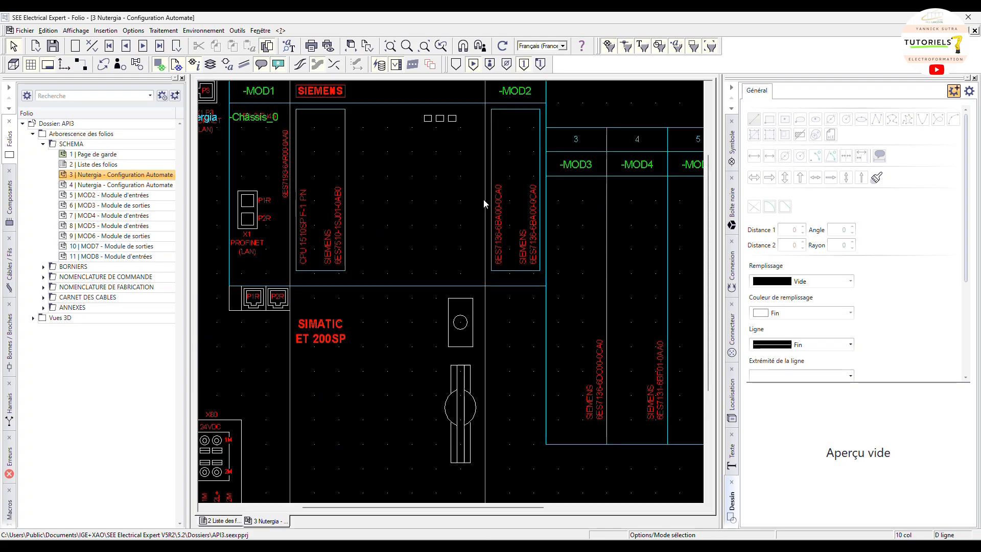
{"action": "scroll", "coordinate": [486, 204], "scroll_direction": "down", "scroll_amount": 2}
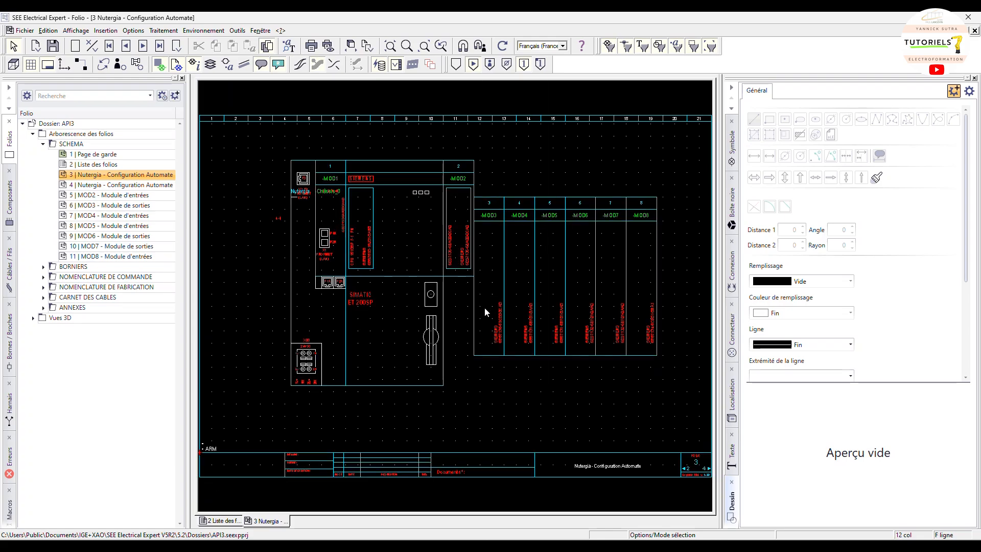
{"action": "scroll", "coordinate": [485, 310], "scroll_direction": "up", "scroll_amount": 2}
{"action": "scroll", "coordinate": [517, 363], "scroll_direction": "up", "scroll_amount": 2}
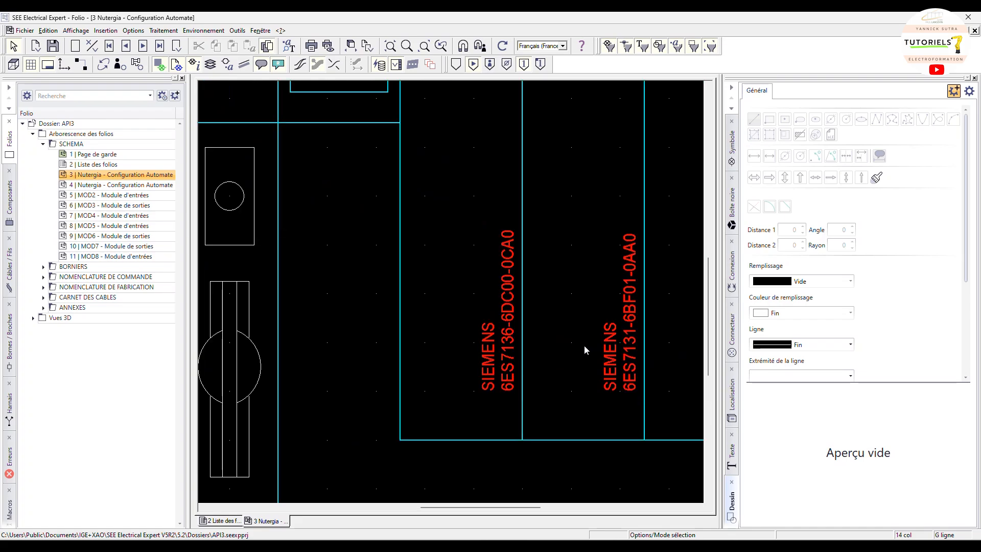
{"action": "scroll", "coordinate": [449, 325], "scroll_direction": "down", "scroll_amount": 2}
{"action": "scroll", "coordinate": [455, 307], "scroll_direction": "down", "scroll_amount": 2}
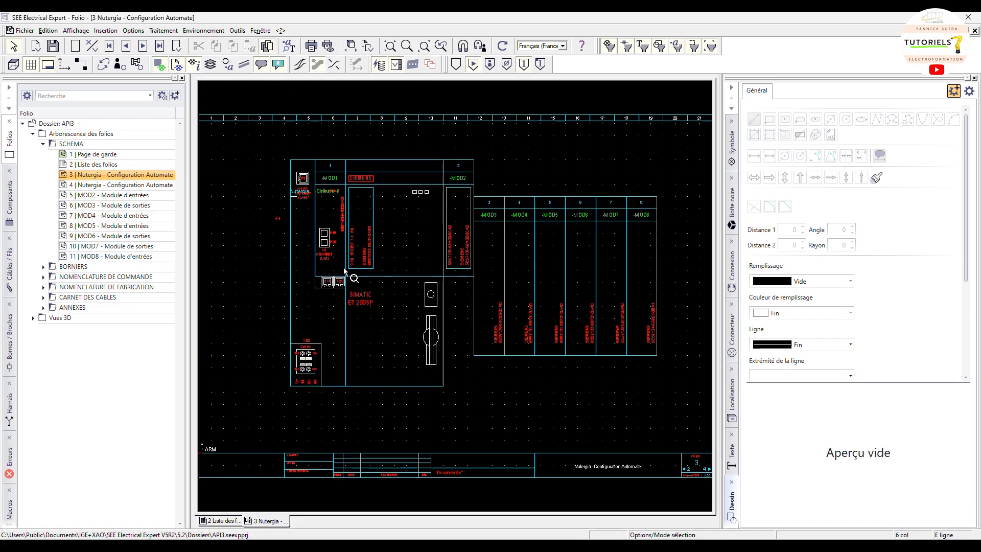
{"action": "double_click", "coordinate": [88, 185]}
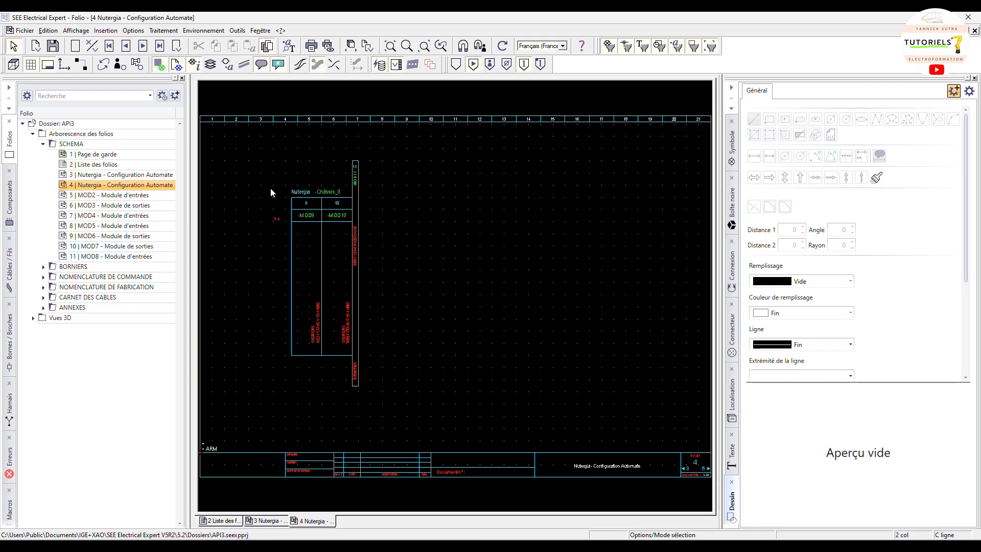
Examine the supply and channel terminals of the MOD2 input module on folio 5
{"action": "double_click", "coordinate": [119, 196]}
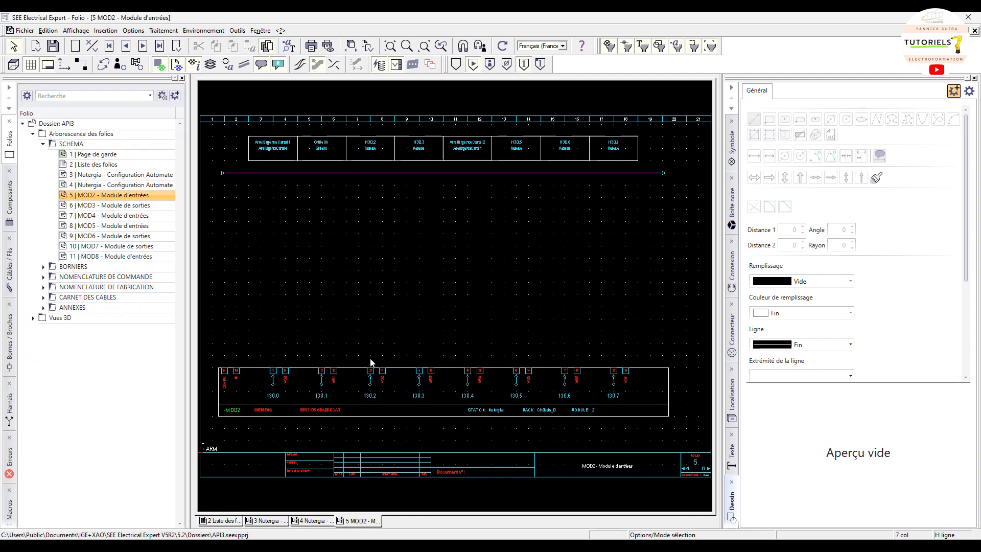
{"action": "scroll", "coordinate": [248, 391], "scroll_direction": "up", "scroll_amount": 2}
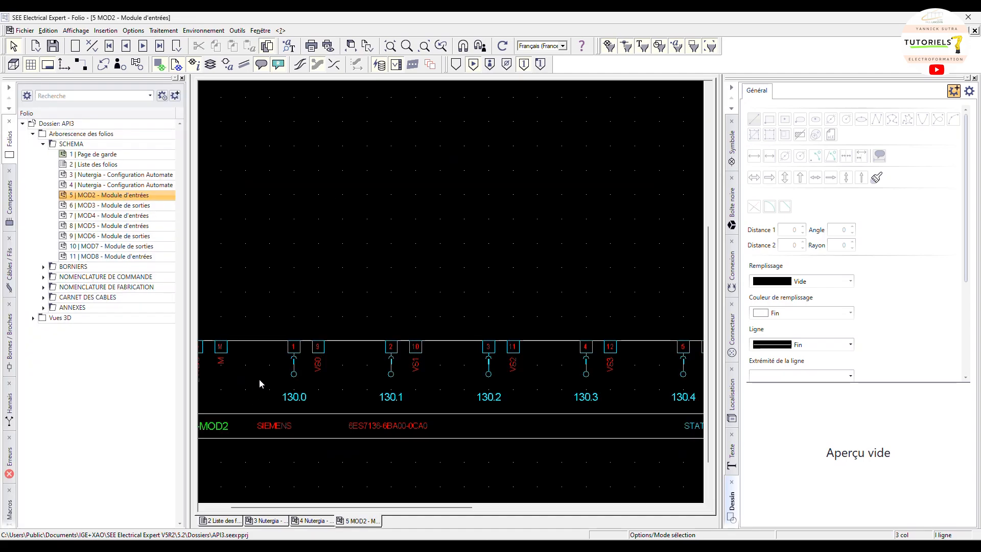
{"action": "left_click_drag", "start_coordinate": [304, 508], "coordinate": [280, 509]}
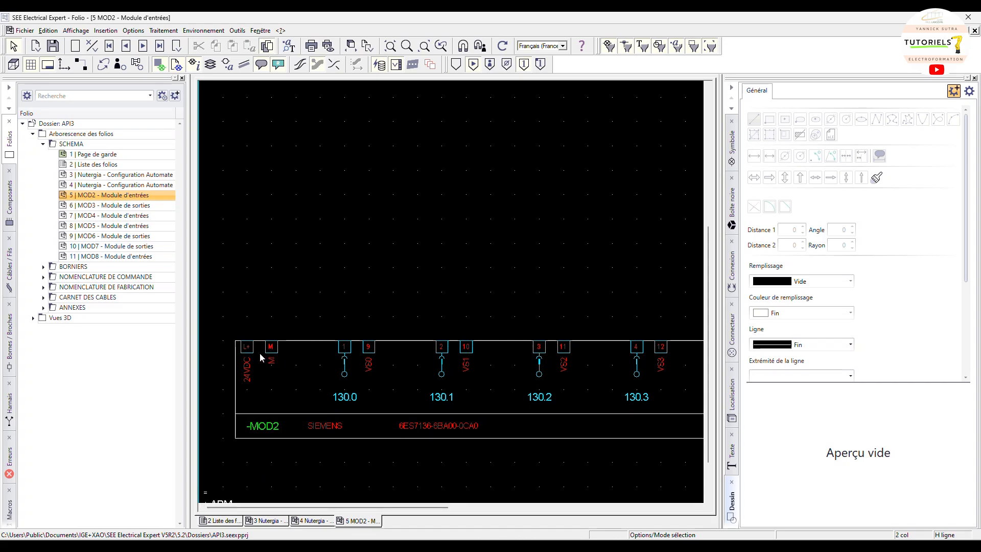
{"action": "scroll", "coordinate": [251, 357], "scroll_direction": "up", "scroll_amount": 2}
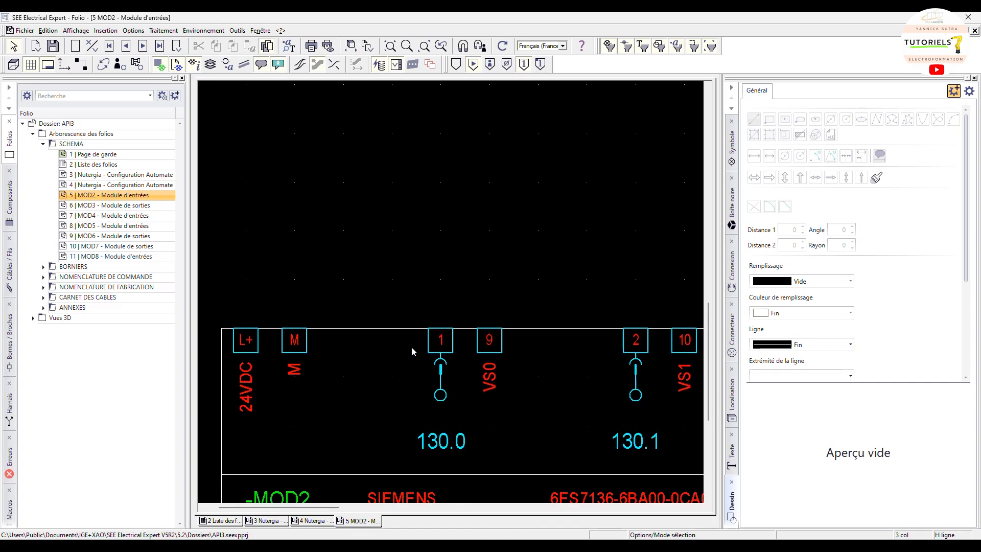
{"action": "scroll", "coordinate": [469, 359], "scroll_direction": "down", "scroll_amount": 2}
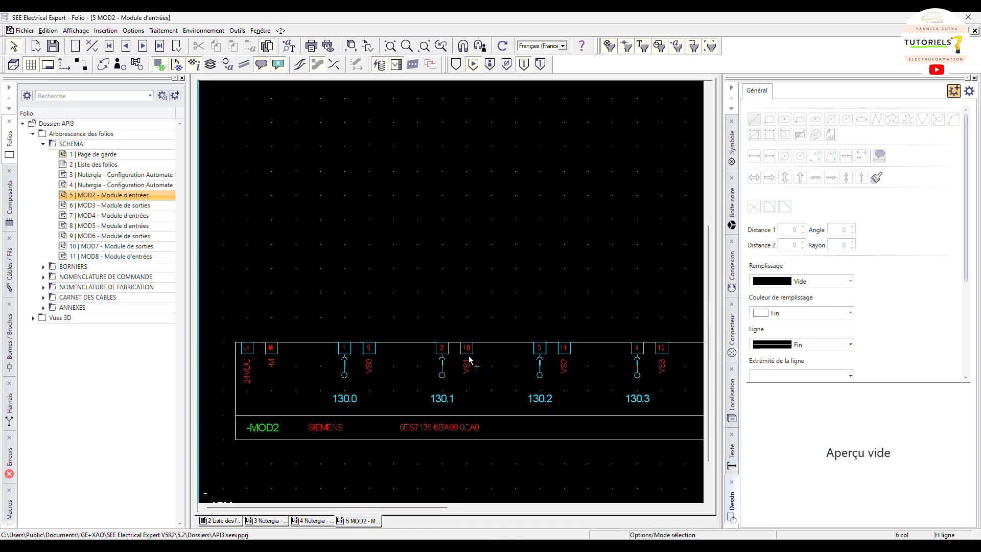
{"action": "scroll", "coordinate": [470, 358], "scroll_direction": "down", "scroll_amount": 2}
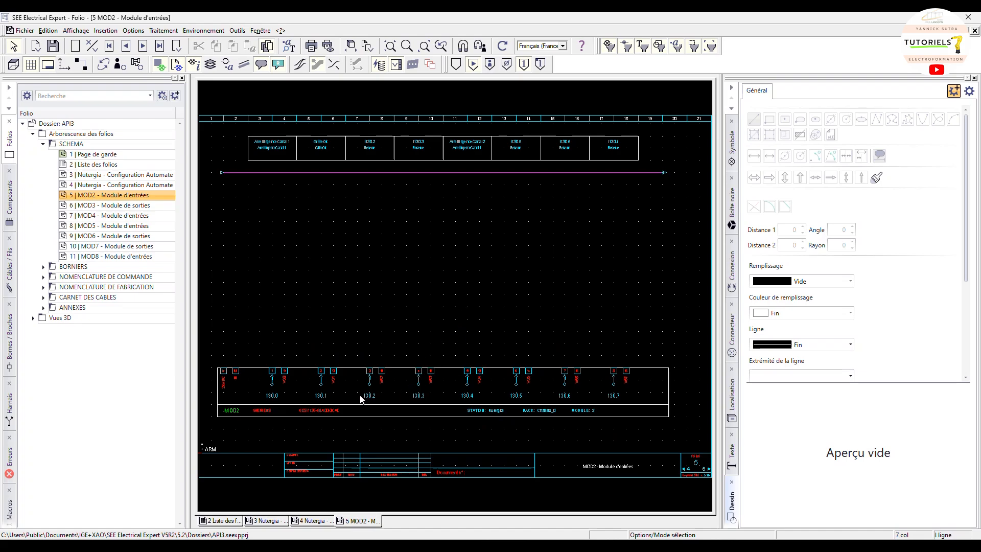
Set the PLC channel address of MOD2's first channel symbol (terminal 1) to I130.0
{"action": "scroll", "coordinate": [349, 386], "scroll_direction": "up", "scroll_amount": 2}
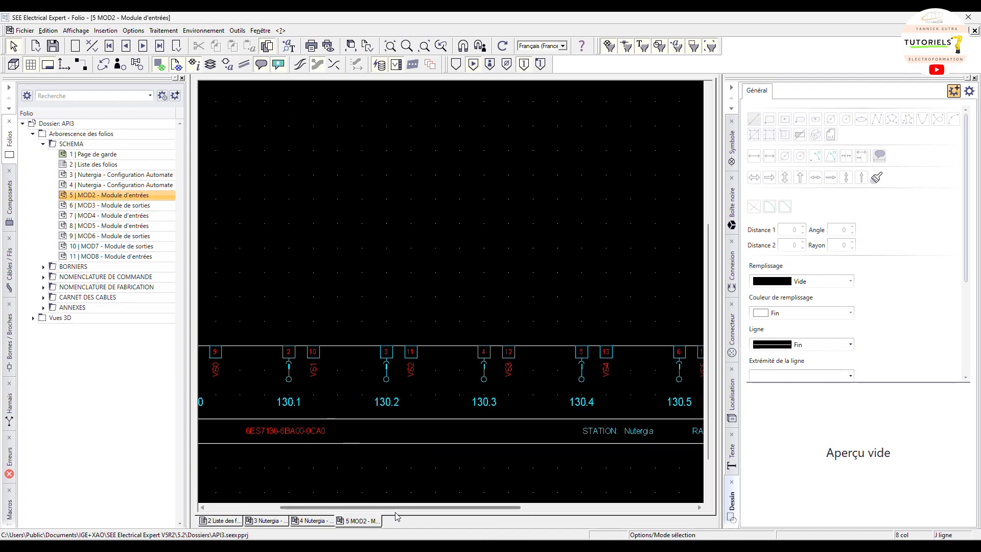
{"action": "left_click_drag", "start_coordinate": [392, 509], "coordinate": [332, 509]}
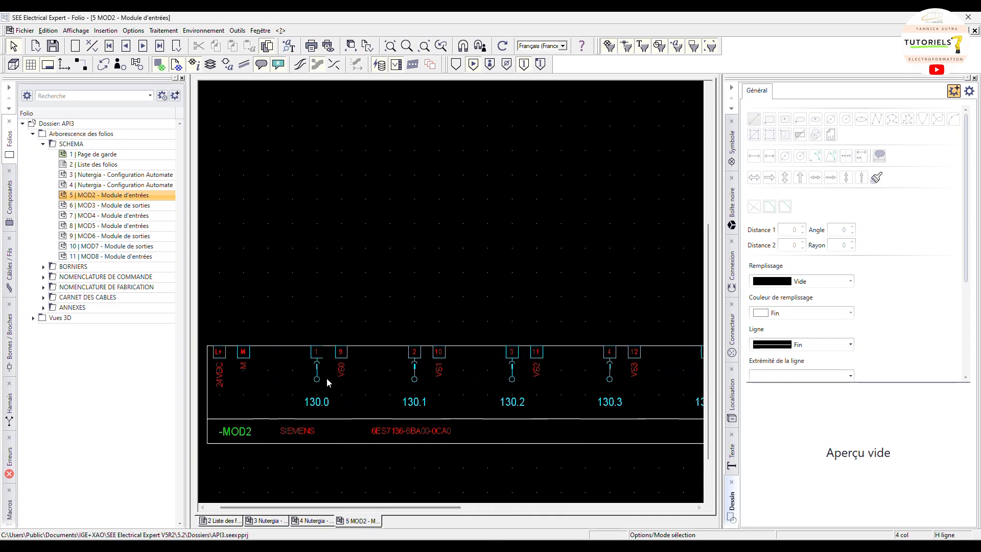
{"action": "left_click", "coordinate": [321, 378]}
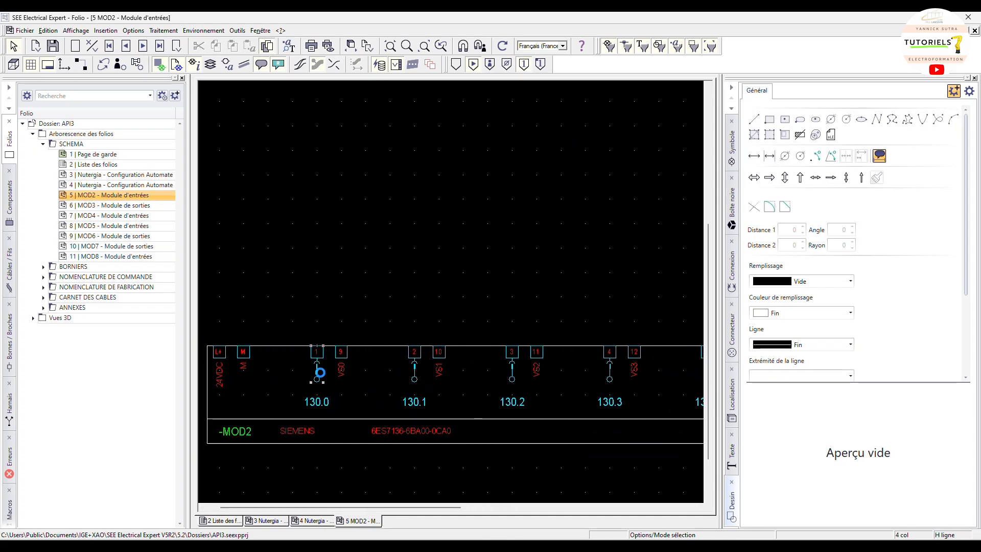
{"action": "double_click", "coordinate": [320, 374]}
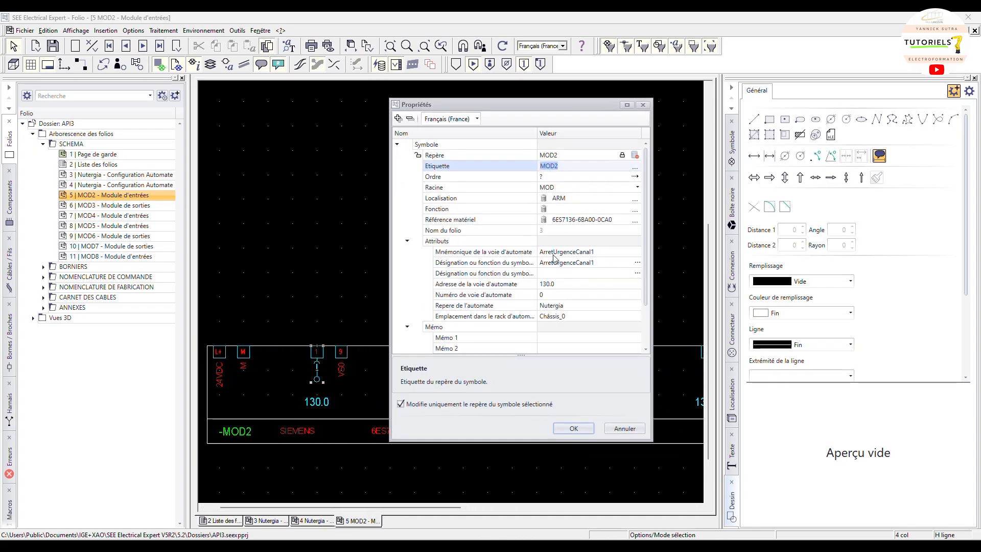
{"action": "left_click", "coordinate": [554, 285]}
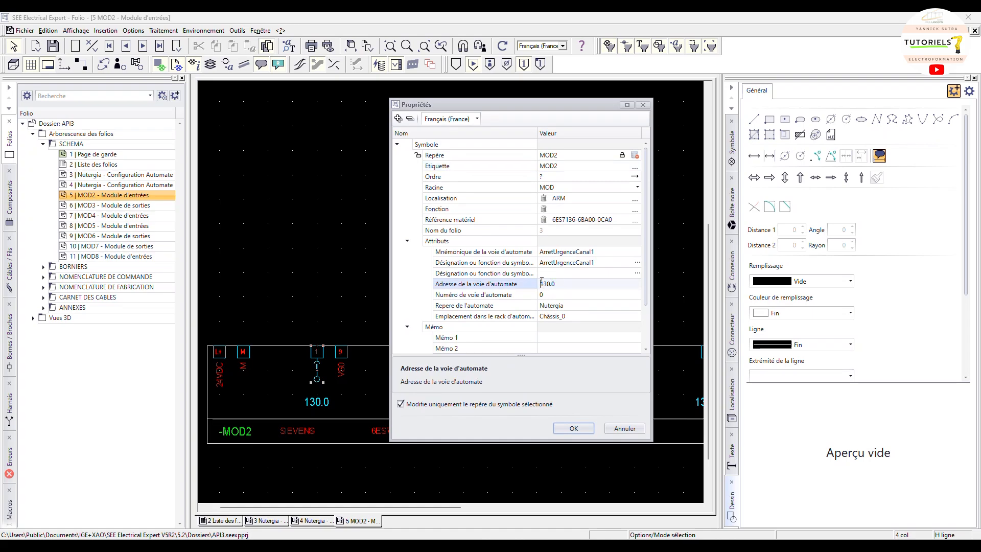
{"action": "left_click", "coordinate": [541, 283]}
{"action": "left_click", "coordinate": [571, 429]}
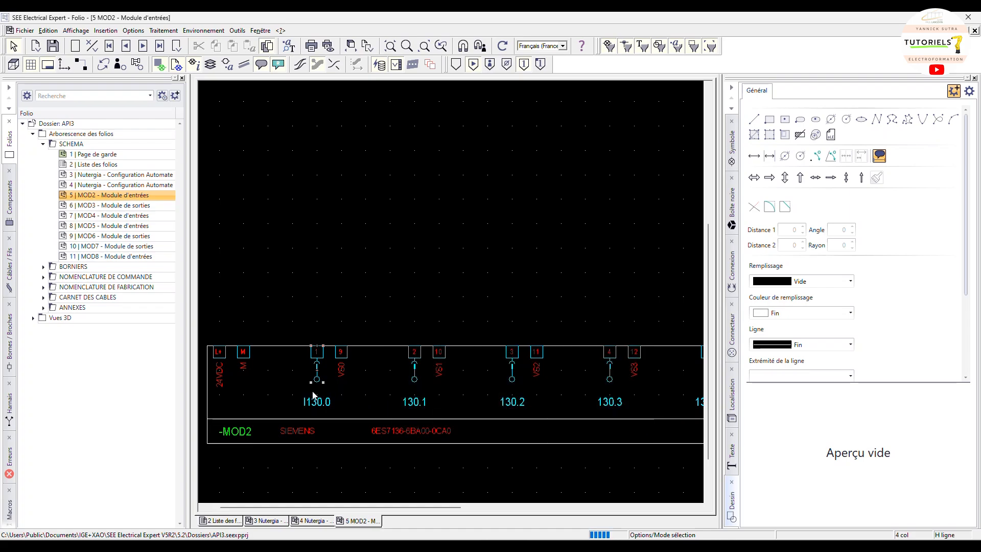
Open the MOD4 input module folio 7 and examine the mnemonics and comments above its channels
{"action": "scroll", "coordinate": [330, 358], "scroll_direction": "up", "scroll_amount": 2}
{"action": "scroll", "coordinate": [332, 332], "scroll_direction": "up", "scroll_amount": 1}
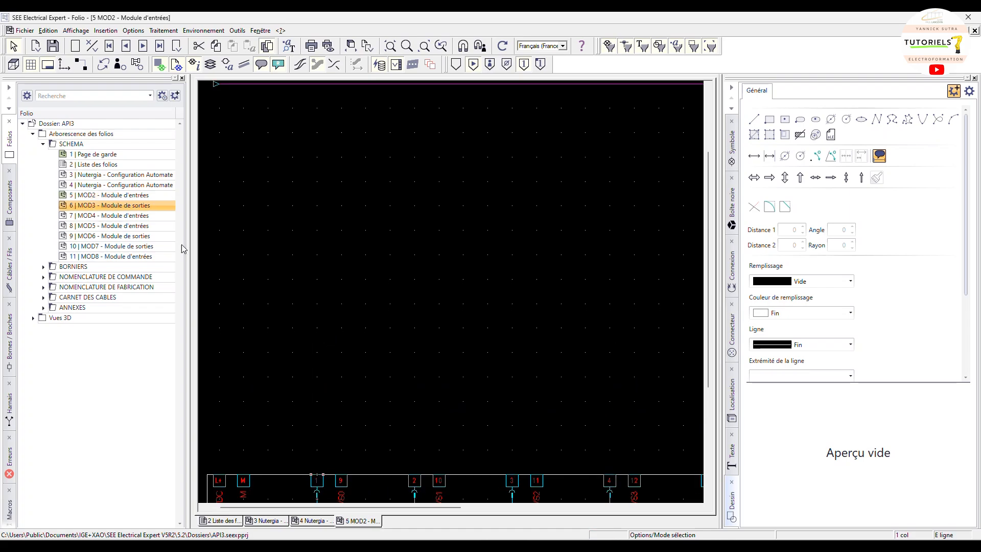
{"action": "double_click", "coordinate": [143, 216]}
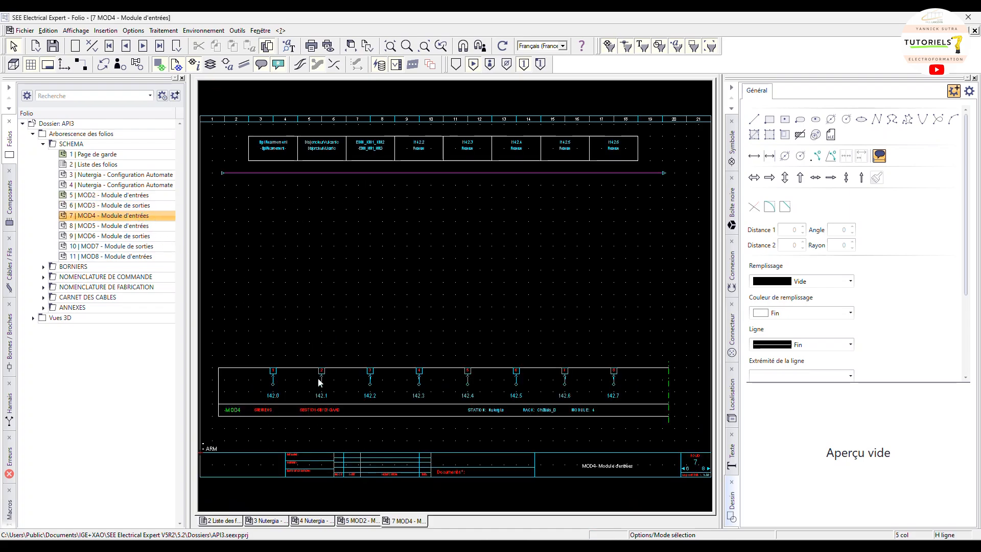
{"action": "scroll", "coordinate": [269, 152], "scroll_direction": "up", "scroll_amount": 2}
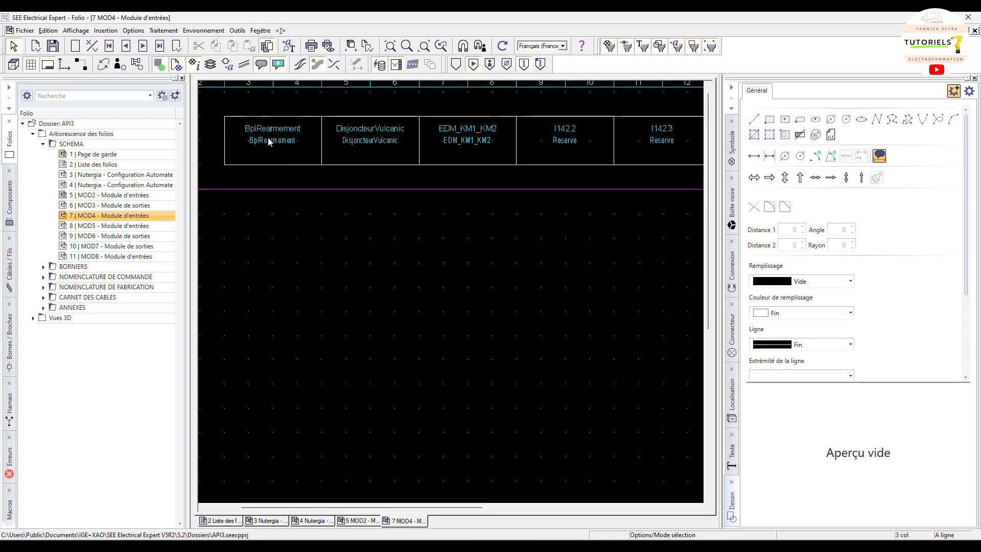
{"action": "scroll", "coordinate": [270, 142], "scroll_direction": "up", "scroll_amount": 1}
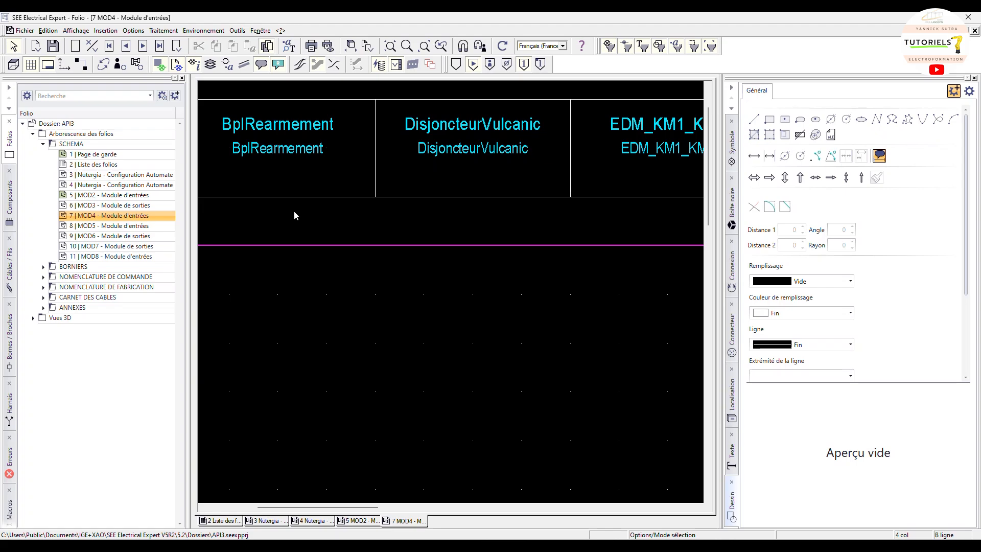
Open the MOD5 input module folio 8 and examine the mnemonics and comments above its channels
{"action": "double_click", "coordinate": [132, 227]}
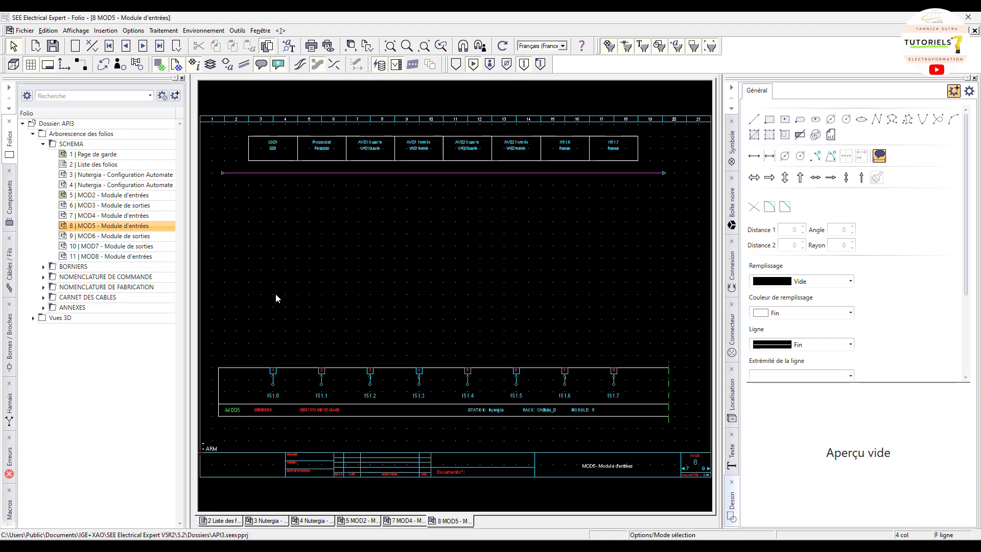
{"action": "double_click", "coordinate": [134, 237]}
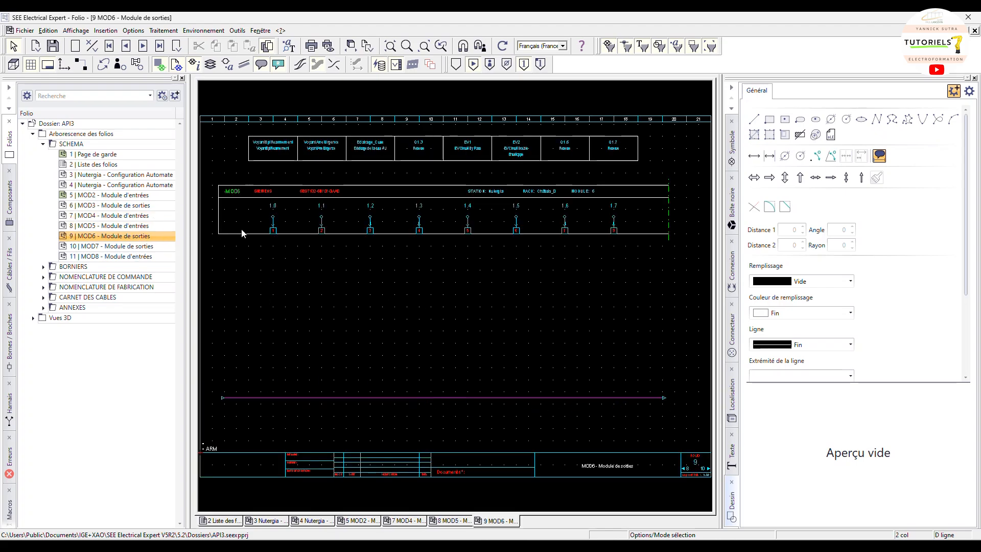
{"action": "double_click", "coordinate": [133, 226]}
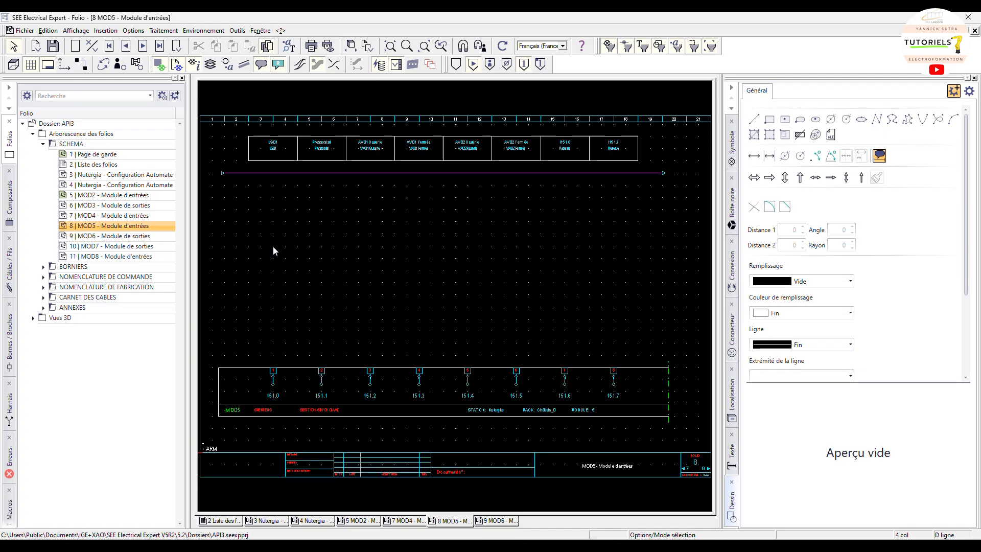
{"action": "scroll", "coordinate": [277, 208], "scroll_direction": "up", "scroll_amount": 3}
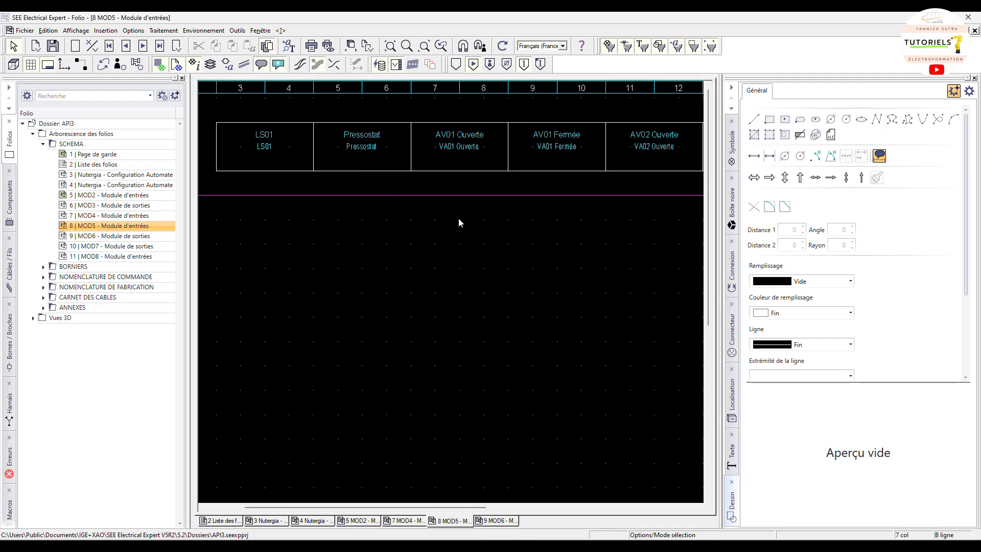
{"action": "scroll", "coordinate": [458, 219], "scroll_direction": "down", "scroll_amount": 3}
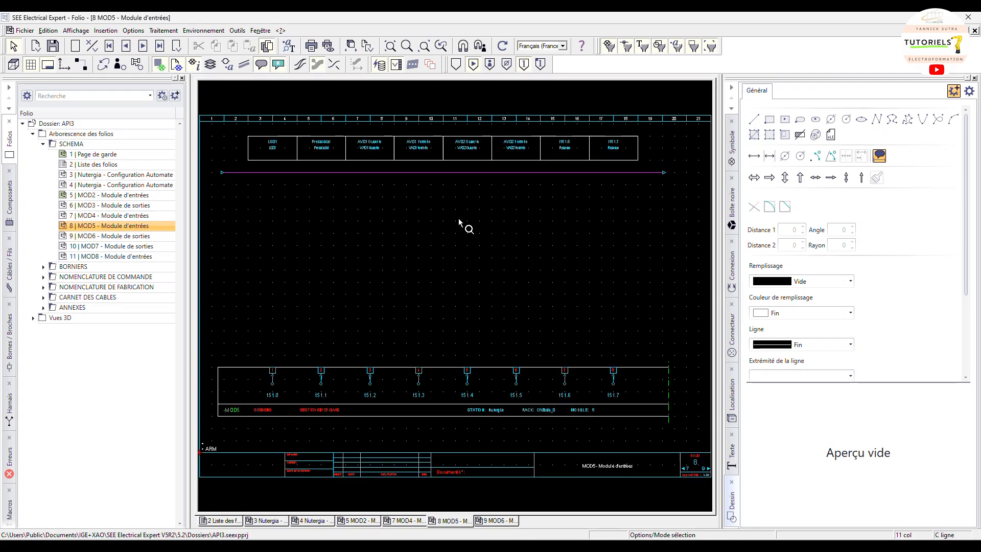
Examine the channel addresses, terminals and rack location of the MOD6 and MOD7 output modules on folios 9 and 10
{"action": "double_click", "coordinate": [128, 236]}
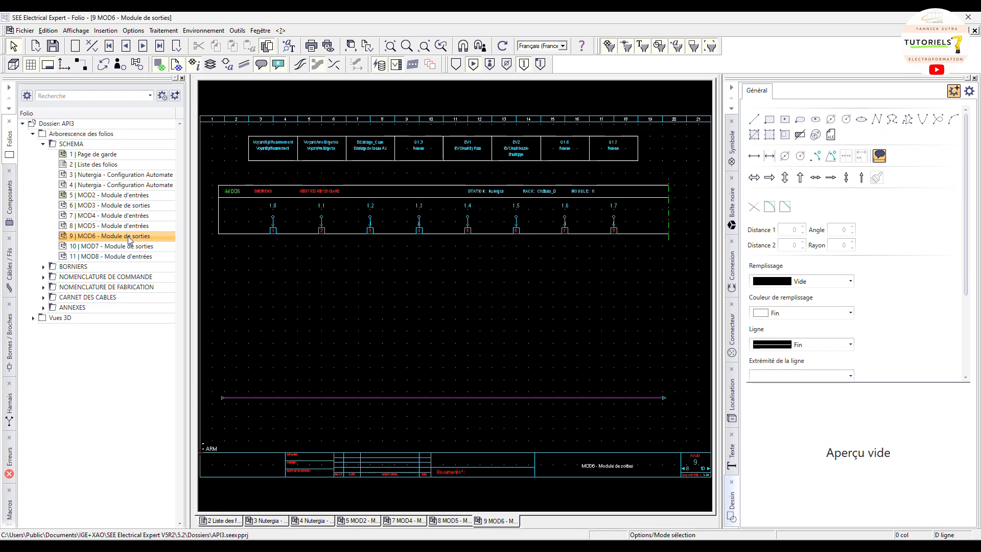
{"action": "left_click", "coordinate": [129, 247]}
{"action": "double_click", "coordinate": [129, 247]}
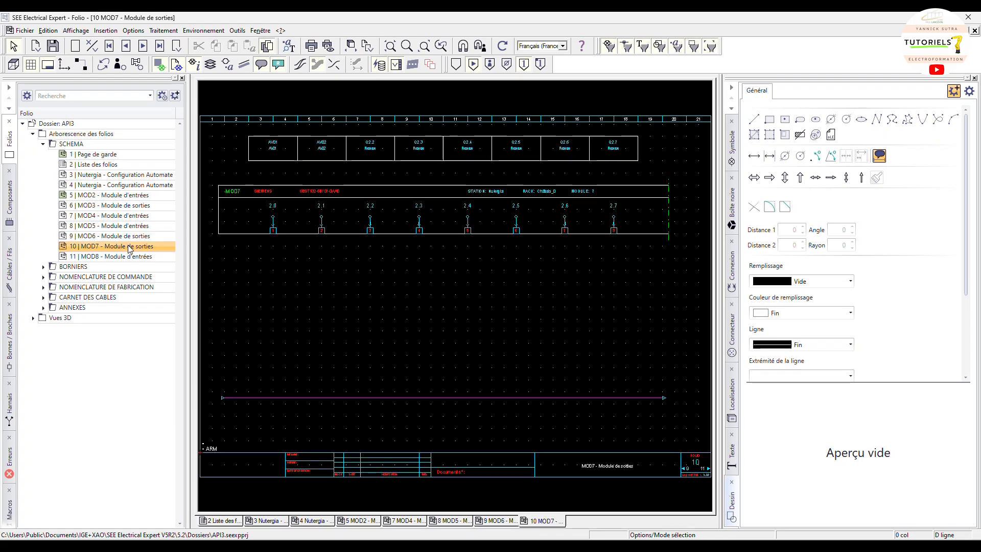
{"action": "double_click", "coordinate": [130, 237]}
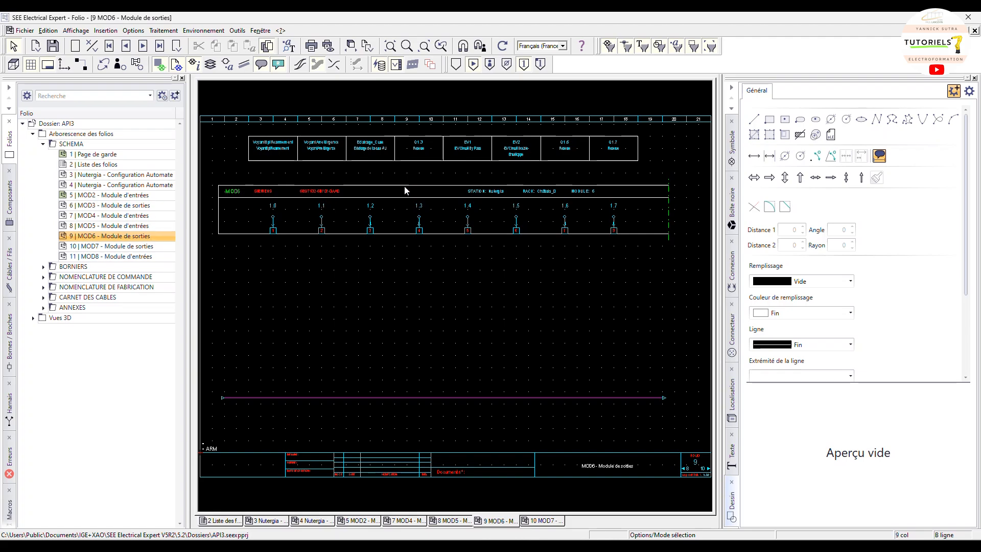
{"action": "scroll", "coordinate": [209, 228], "scroll_direction": "up", "scroll_amount": 2}
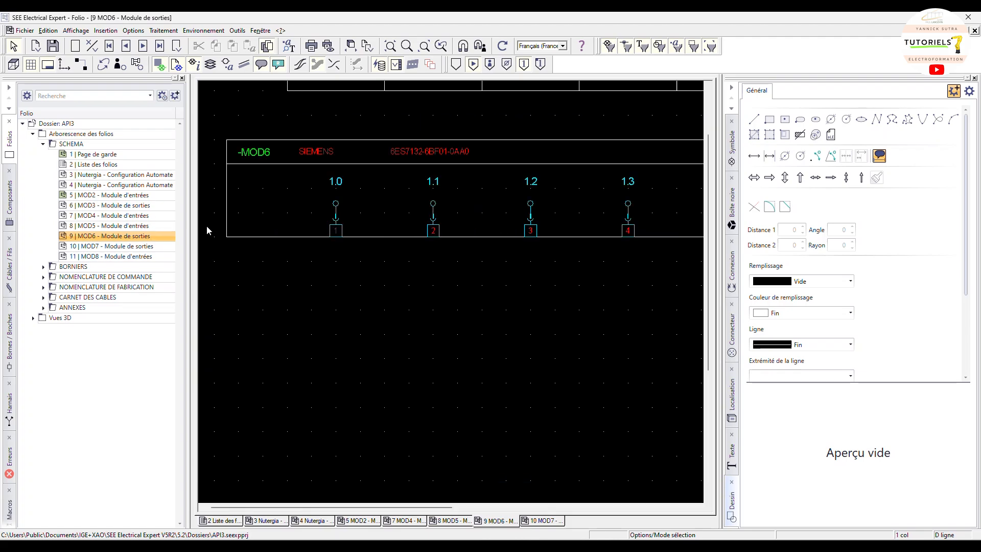
{"action": "left_click_drag", "start_coordinate": [435, 507], "coordinate": [672, 505]}
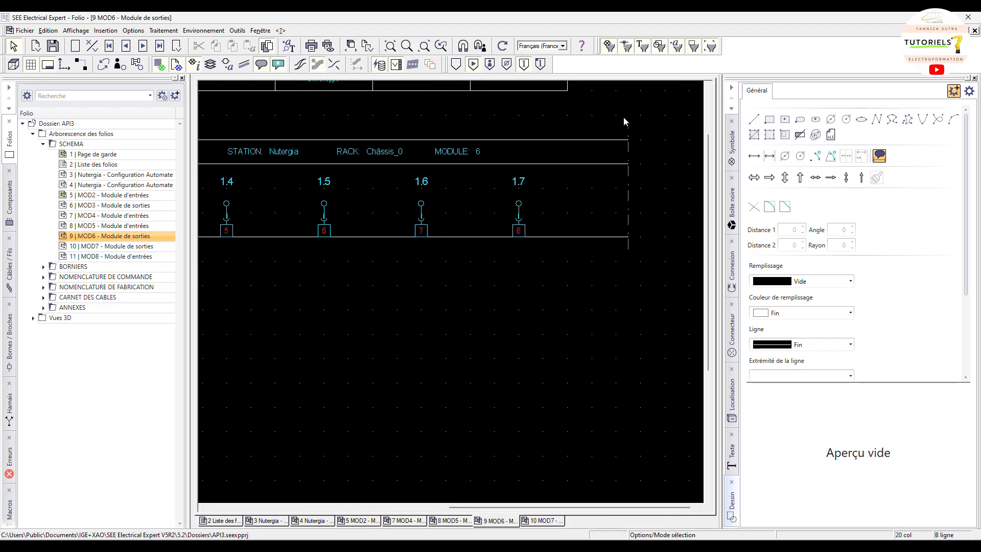
{"action": "double_click", "coordinate": [110, 246]}
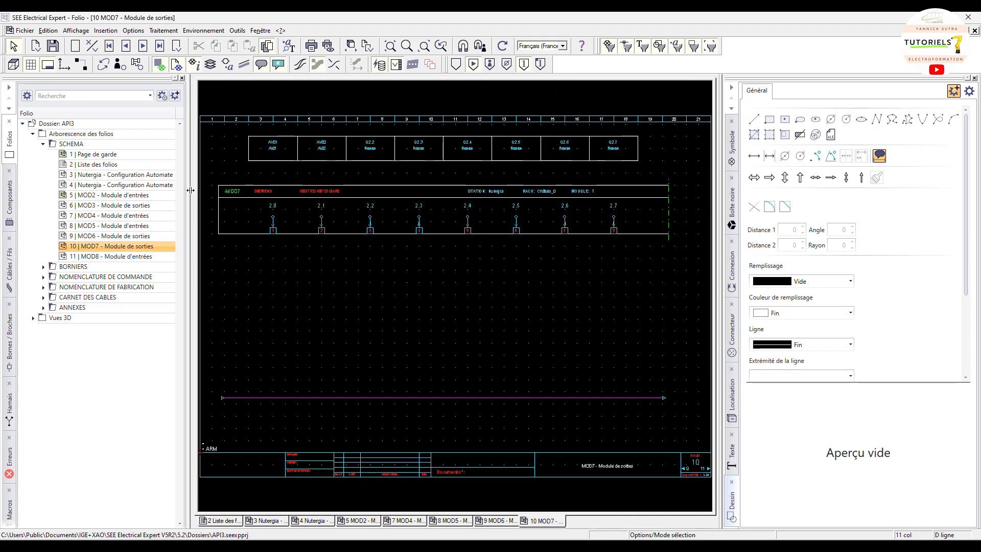
{"action": "double_click", "coordinate": [100, 236]}
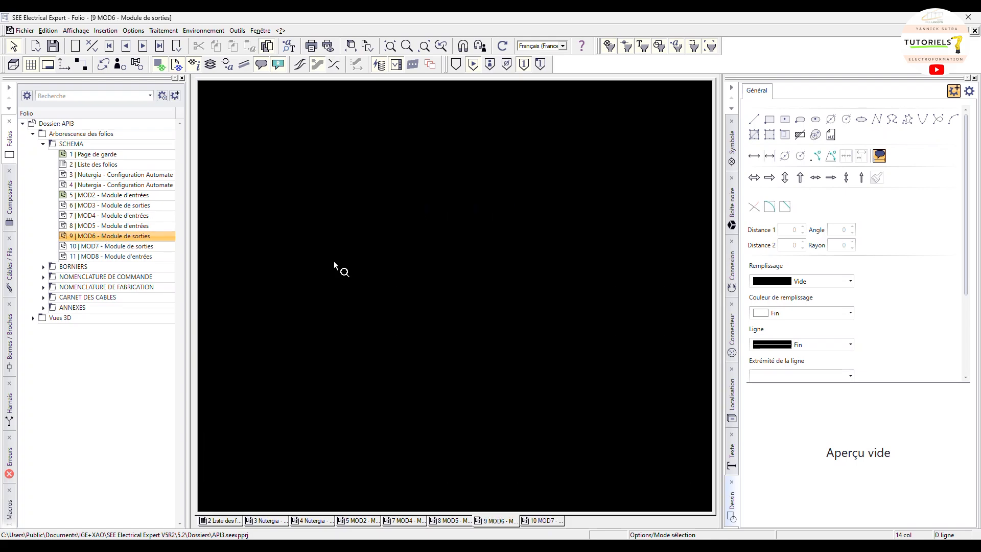
{"action": "double_click", "coordinate": [118, 246]}
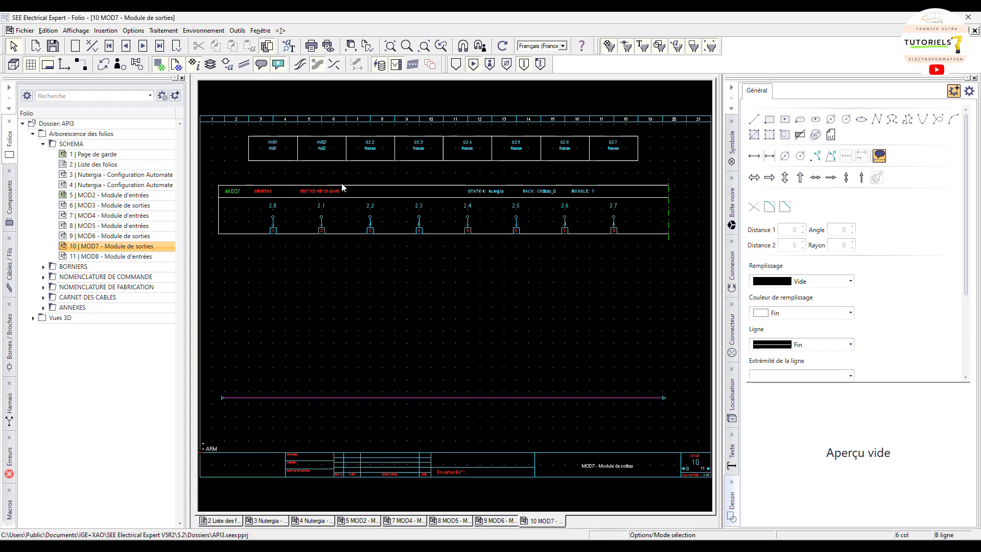
Examine the channel symbols and terminals of the MOD8 input module on folio 11, comparing them with the MOD5 and MOD6 folios
{"action": "double_click", "coordinate": [137, 257]}
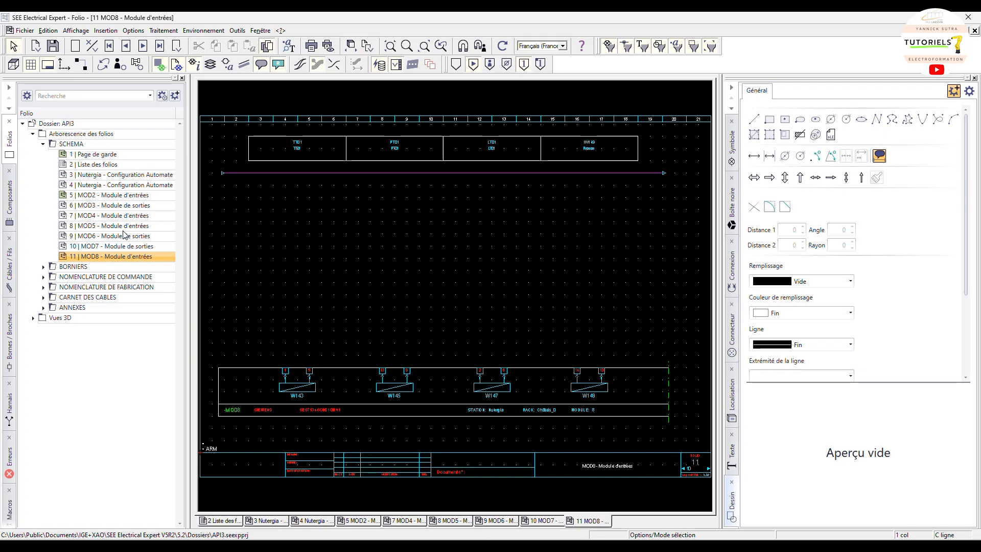
{"action": "double_click", "coordinate": [124, 226]}
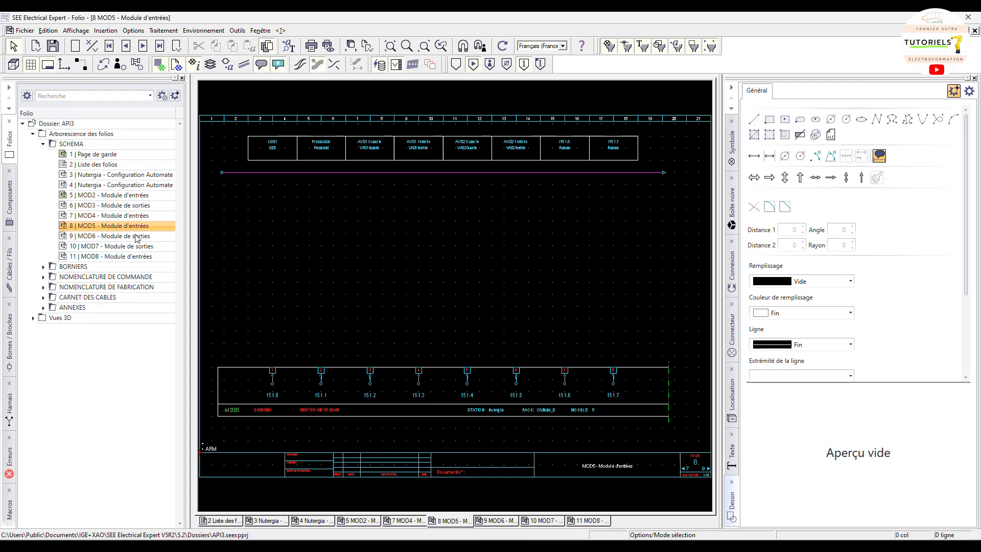
{"action": "double_click", "coordinate": [117, 236]}
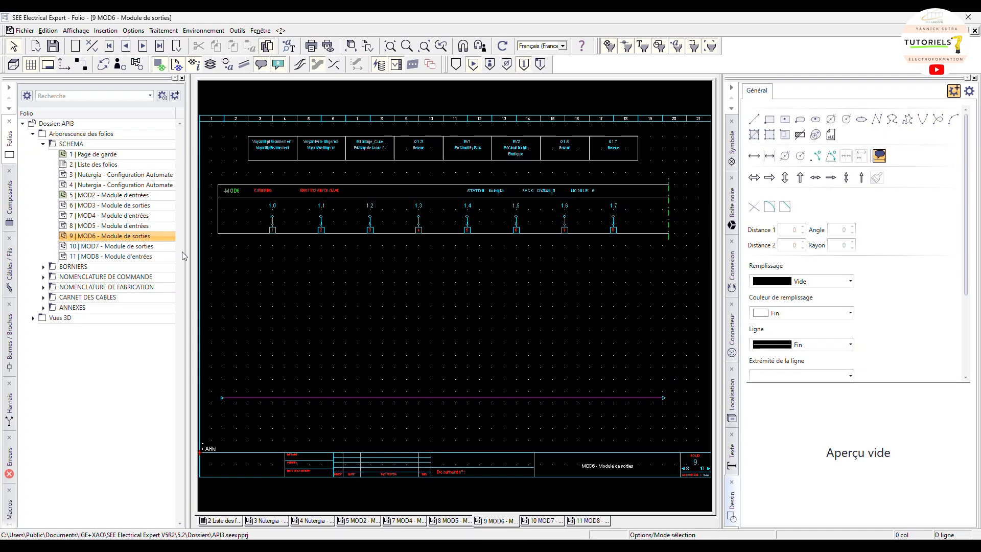
{"action": "double_click", "coordinate": [144, 229]}
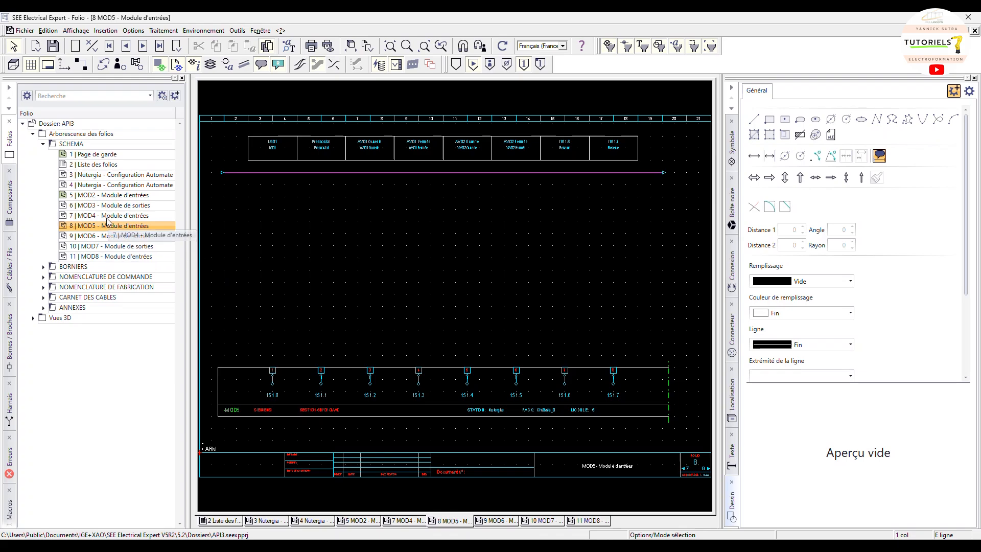
{"action": "double_click", "coordinate": [117, 257]}
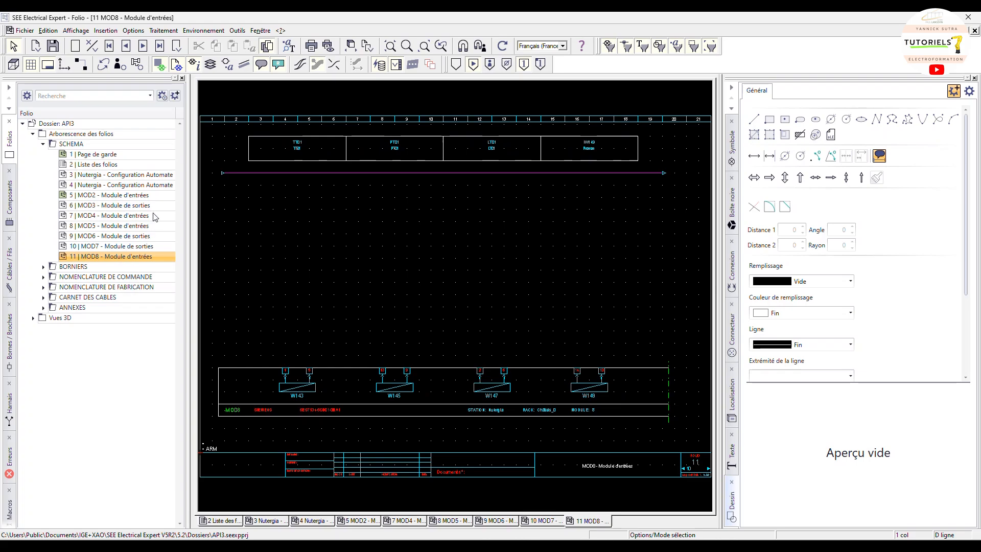
{"action": "scroll", "coordinate": [288, 302], "scroll_direction": "up", "scroll_amount": 2}
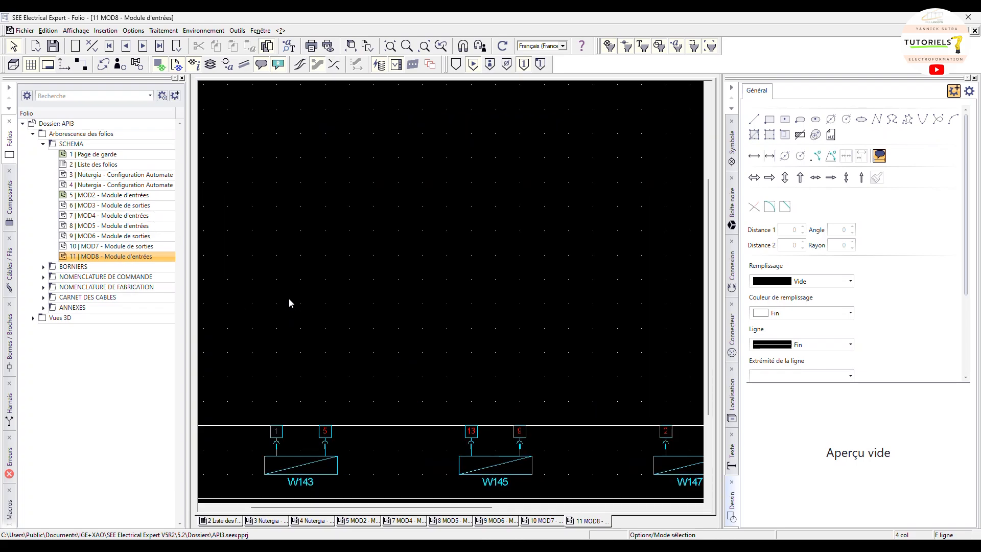
{"action": "scroll", "coordinate": [342, 450], "scroll_direction": "up", "scroll_amount": 3}
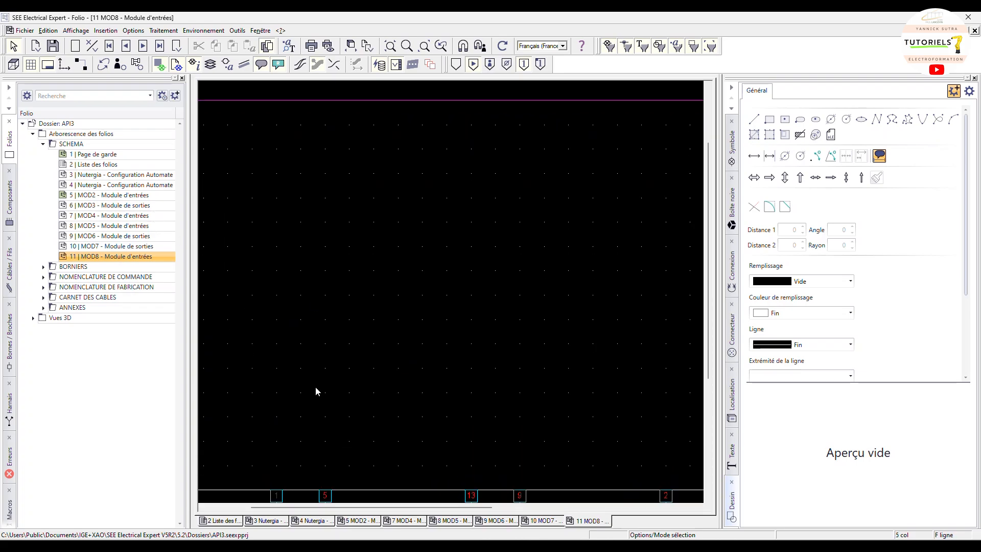
On the MOD5 folio 8, set the PLC channel mnemonic of the first channel symbol (terminal 1) to S01
{"action": "double_click", "coordinate": [124, 227]}
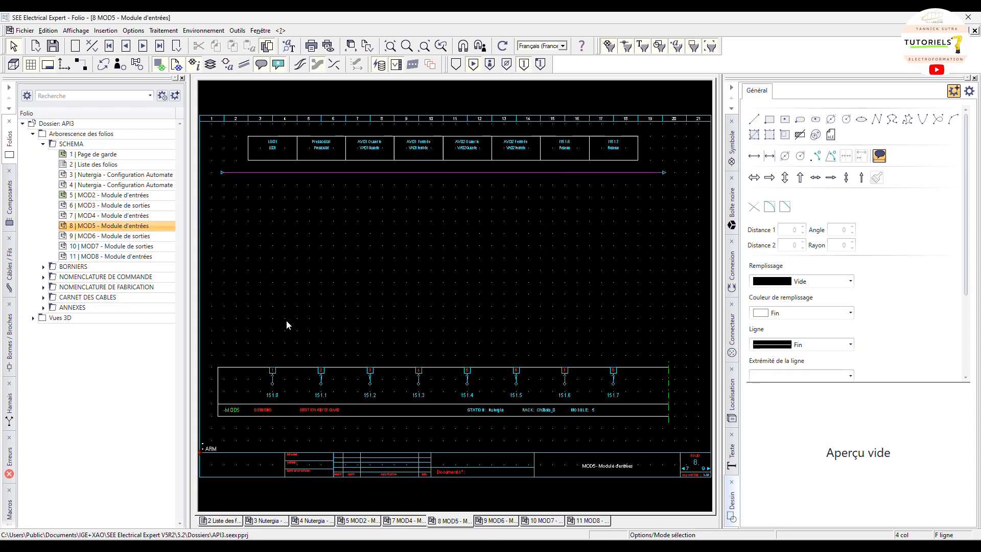
{"action": "scroll", "coordinate": [267, 148], "scroll_direction": "up", "scroll_amount": 2}
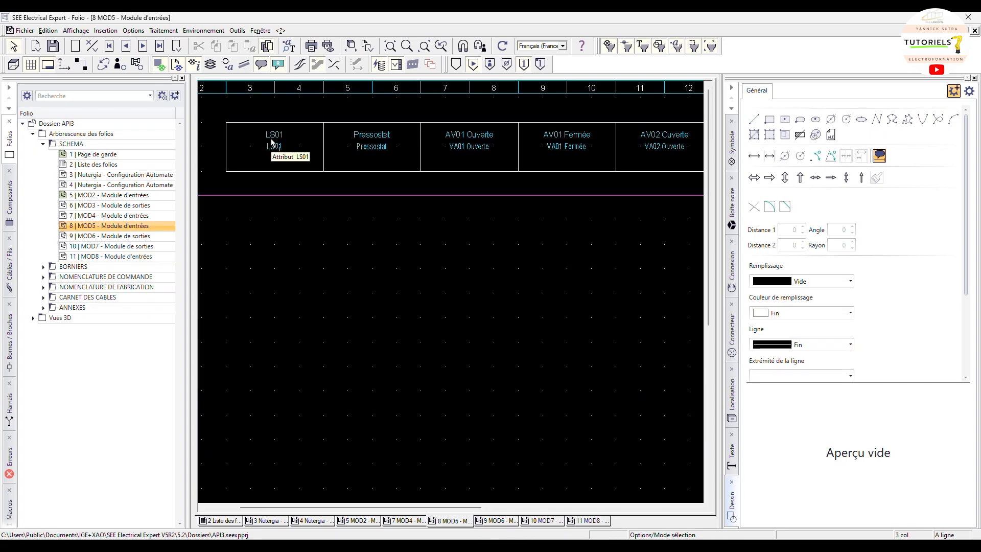
{"action": "left_click", "coordinate": [272, 134]}
{"action": "scroll", "coordinate": [303, 341], "scroll_direction": "down", "scroll_amount": 1}
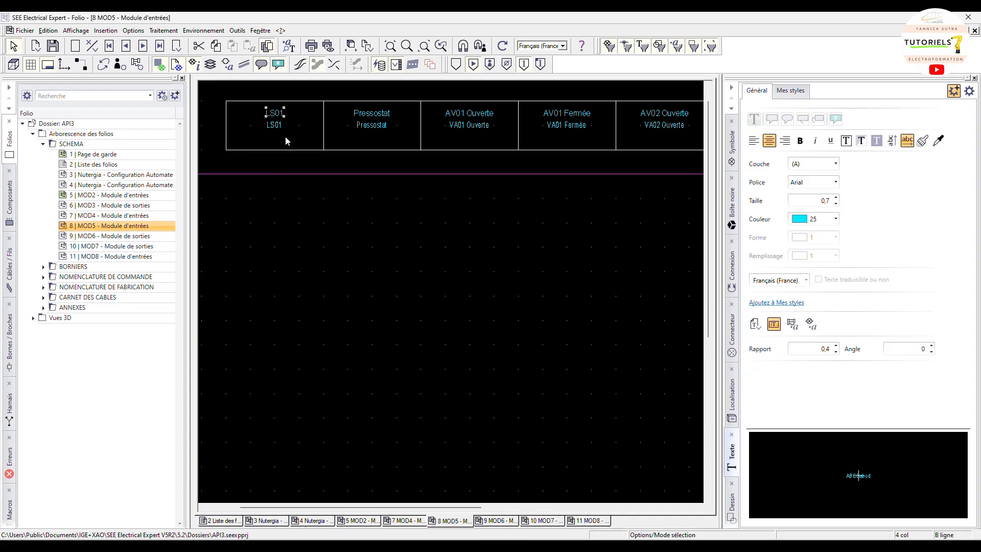
{"action": "scroll", "coordinate": [316, 361], "scroll_direction": "down", "scroll_amount": 5}
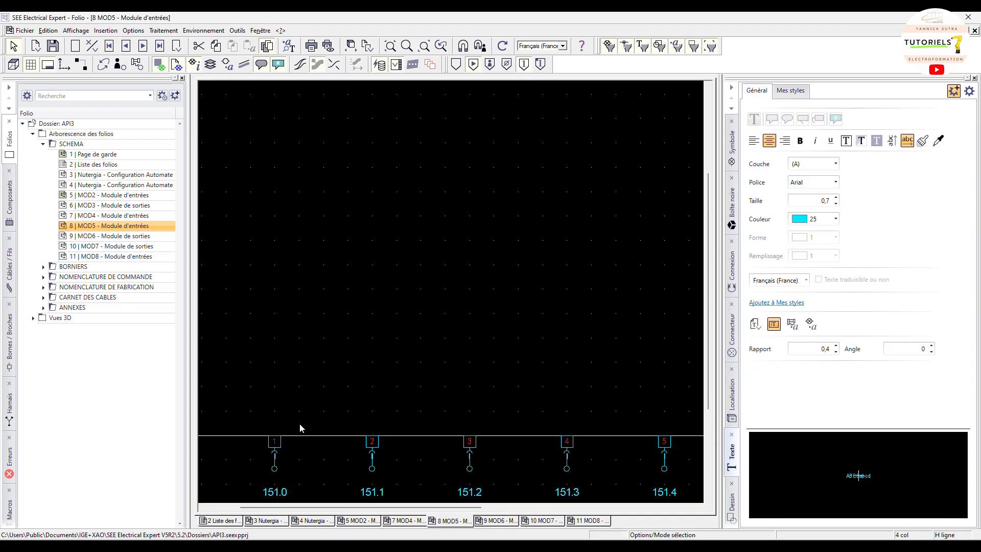
{"action": "left_click", "coordinate": [275, 468]}
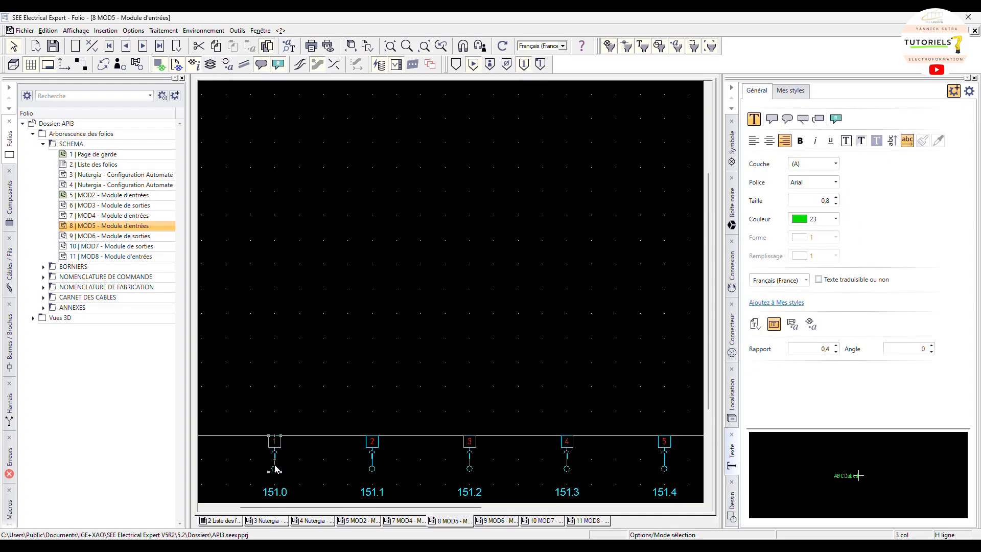
{"action": "double_click", "coordinate": [275, 468]}
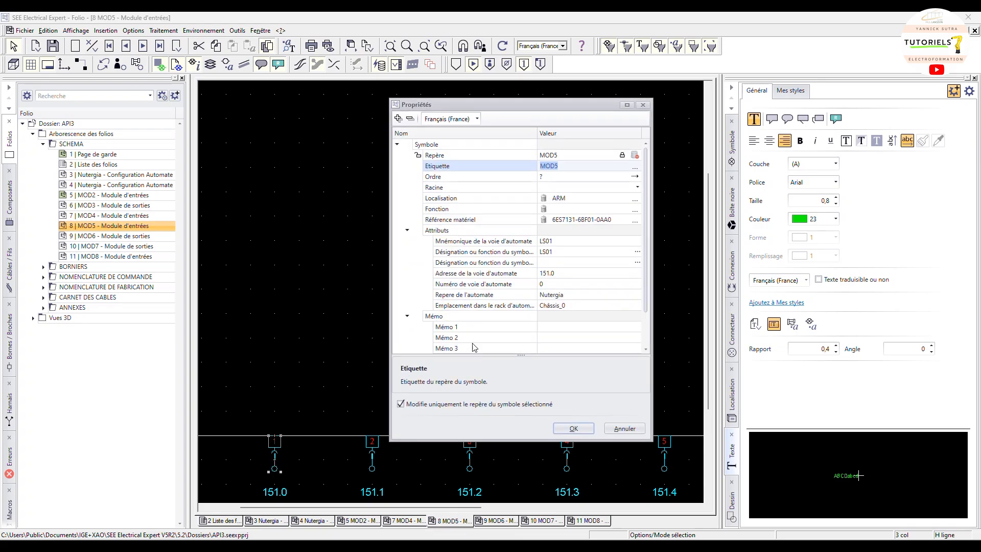
{"action": "left_click", "coordinate": [544, 242]}
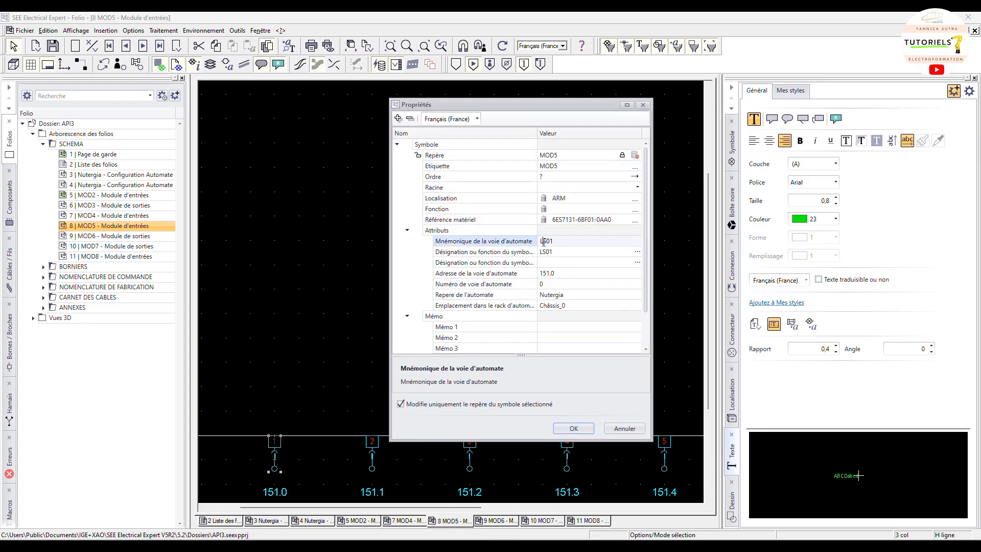
{"action": "left_click", "coordinate": [544, 242]}
{"action": "key", "text": "BackSpace"}
Clear the first designation line of MOD5's first channel symbol, apply the properties and check the text above the channel
{"action": "left_click", "coordinate": [543, 252]}
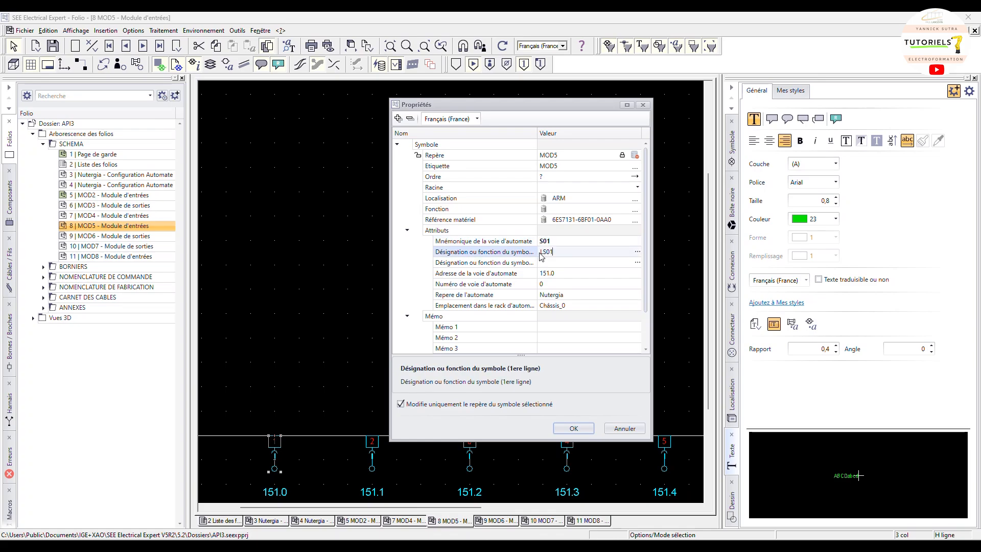
{"action": "key", "text": "BackSpace"}
{"action": "key", "text": "shift+End"}
{"action": "key", "text": "Delete"}
{"action": "left_click", "coordinate": [570, 430]}
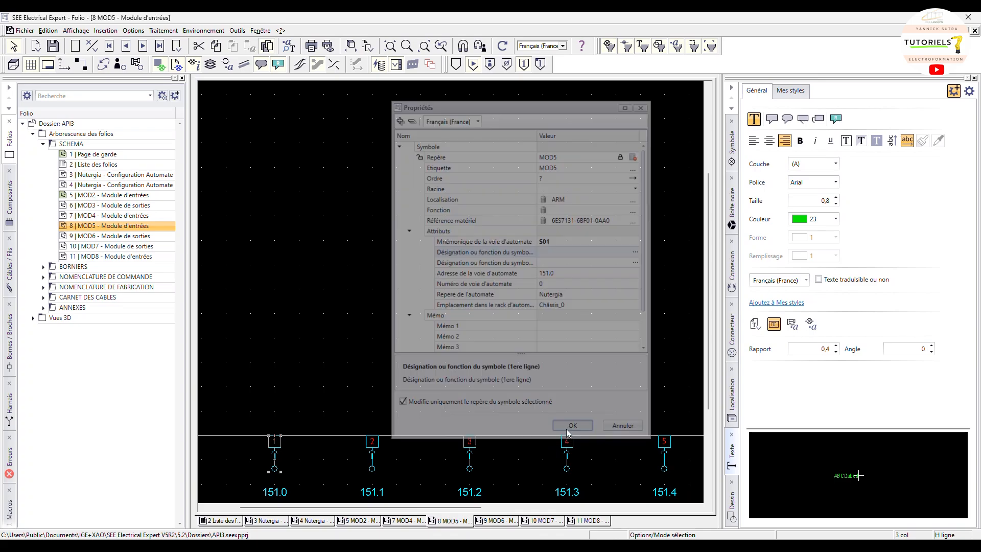
{"action": "scroll", "coordinate": [286, 333], "scroll_direction": "up", "scroll_amount": 5}
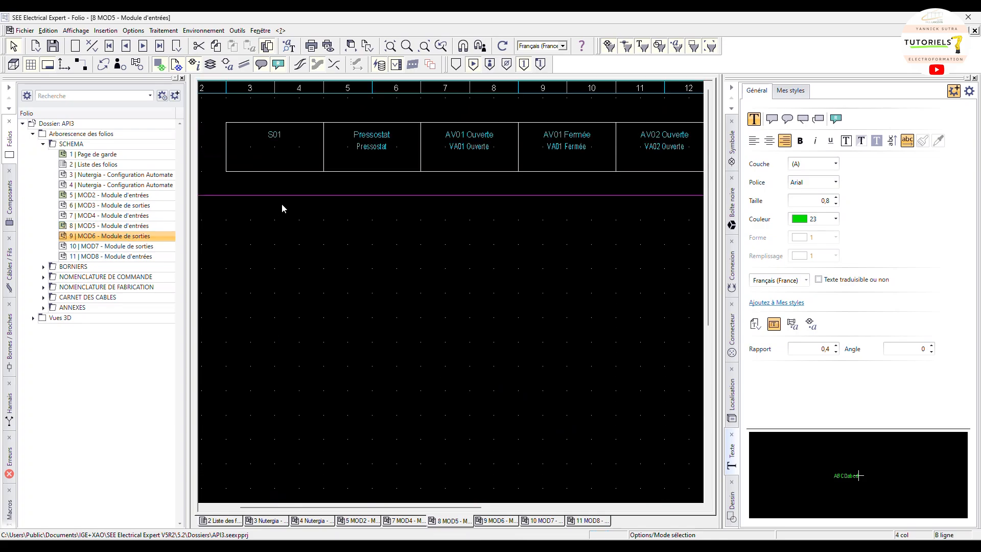
{"action": "scroll", "coordinate": [299, 284], "scroll_direction": "down", "scroll_amount": 1, "text": "ctrl"}
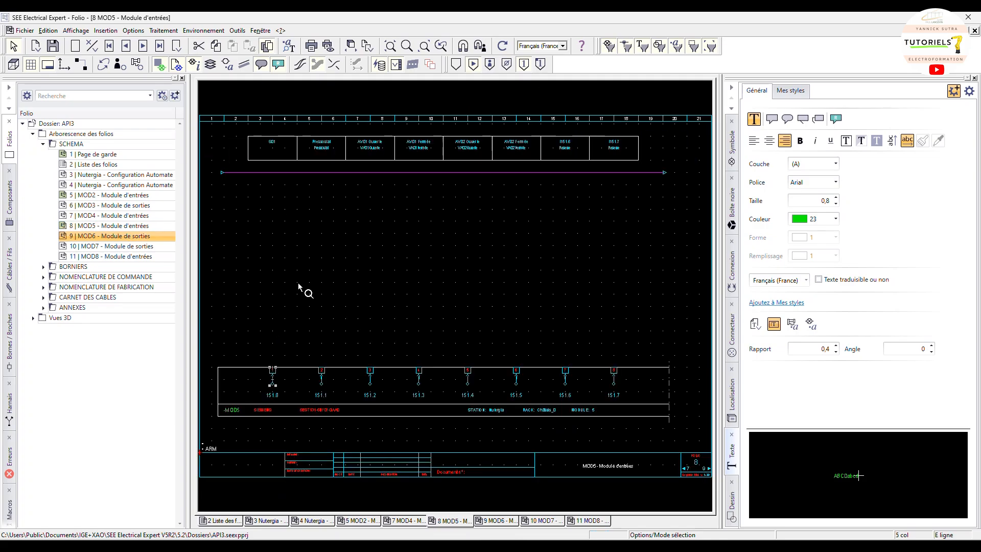